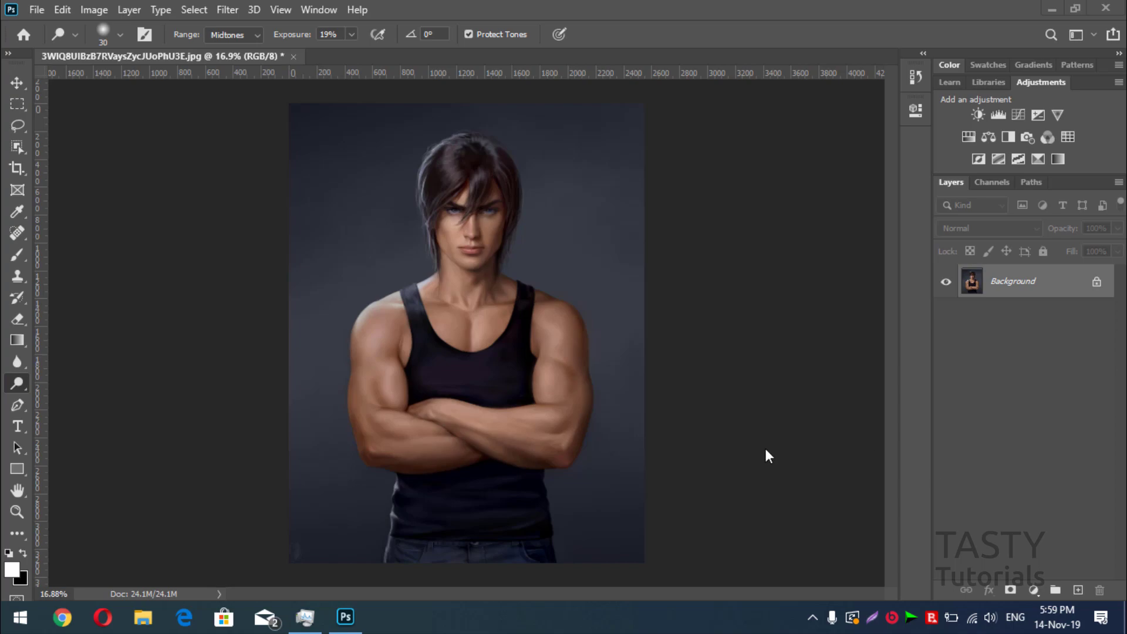
- Glance at the Dodge tool's toning flyout, then switch to the Move tool
{"action": "right_click", "coordinate": [16, 382]}
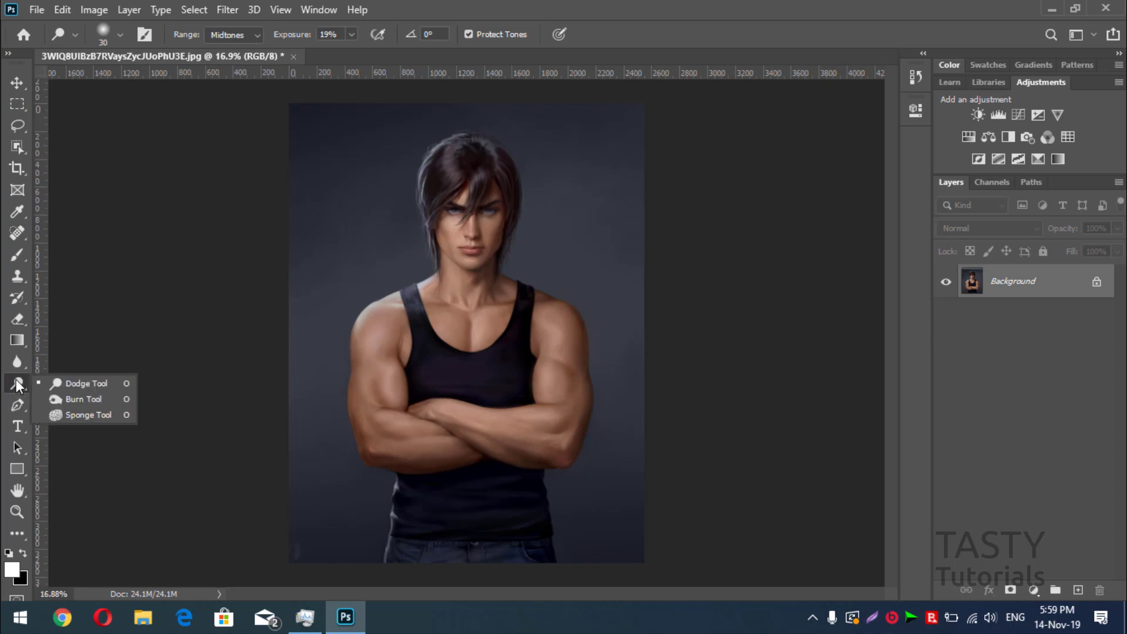
{"action": "left_click", "coordinate": [21, 387]}
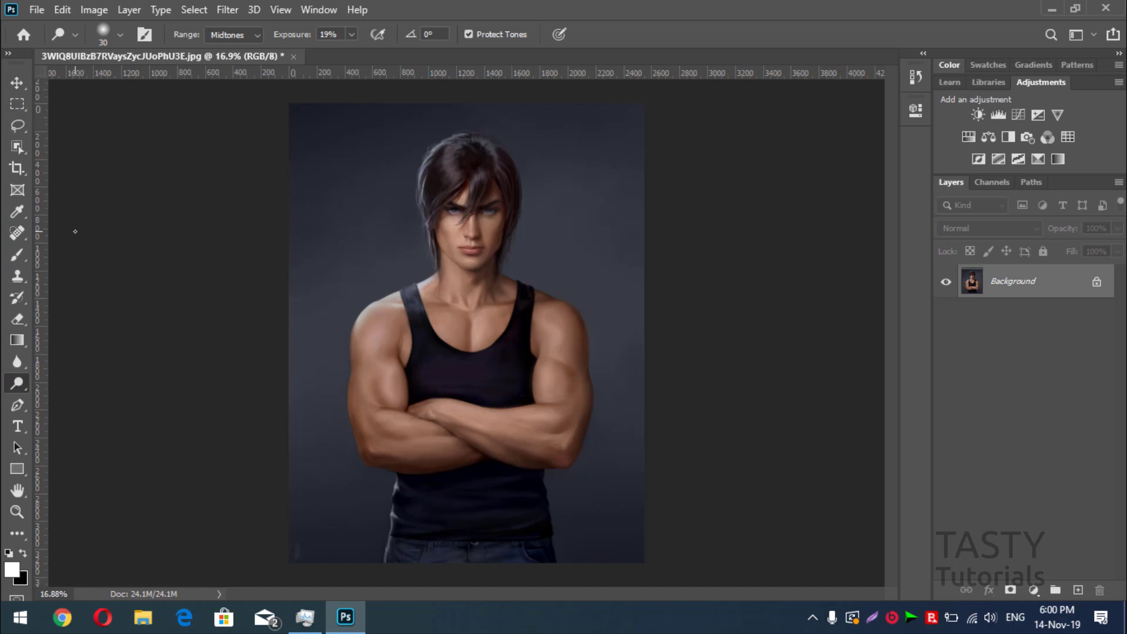
{"action": "left_click", "coordinate": [16, 85]}
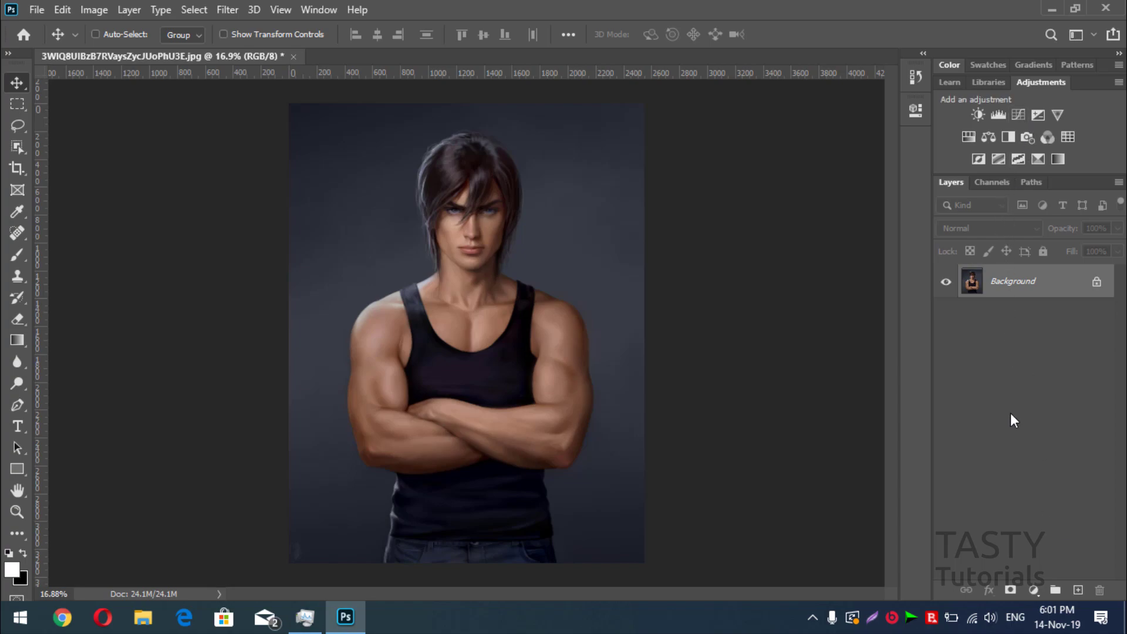
- Add a Curves adjustment layer and bow its midpoint up-left to brighten the portrait
{"action": "left_click", "coordinate": [1033, 590]}
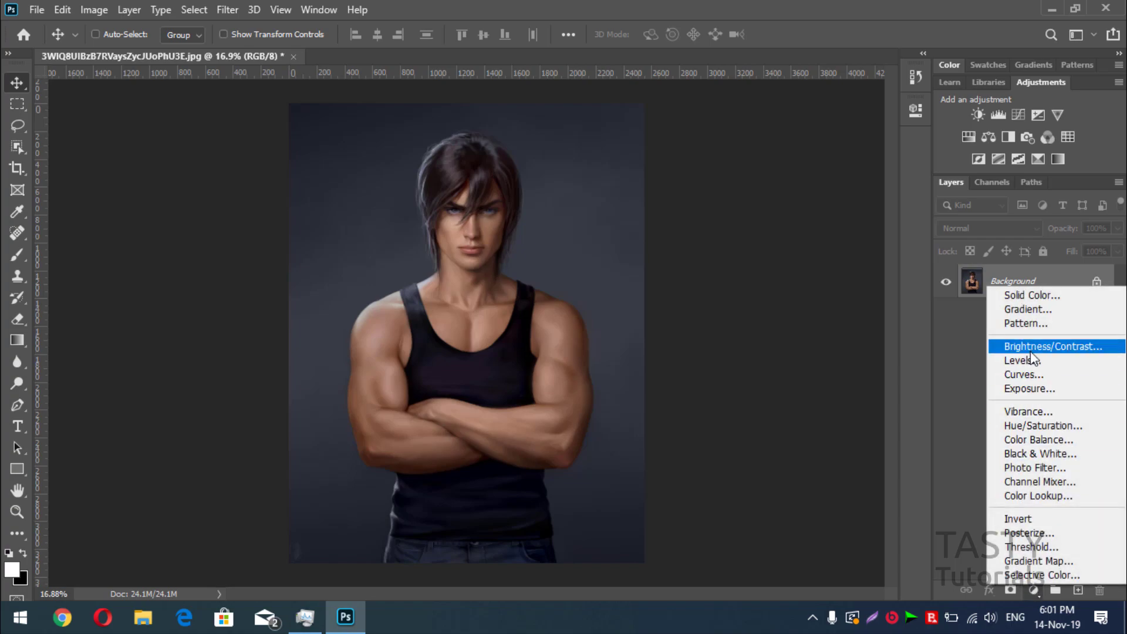
{"action": "left_click", "coordinate": [1031, 373]}
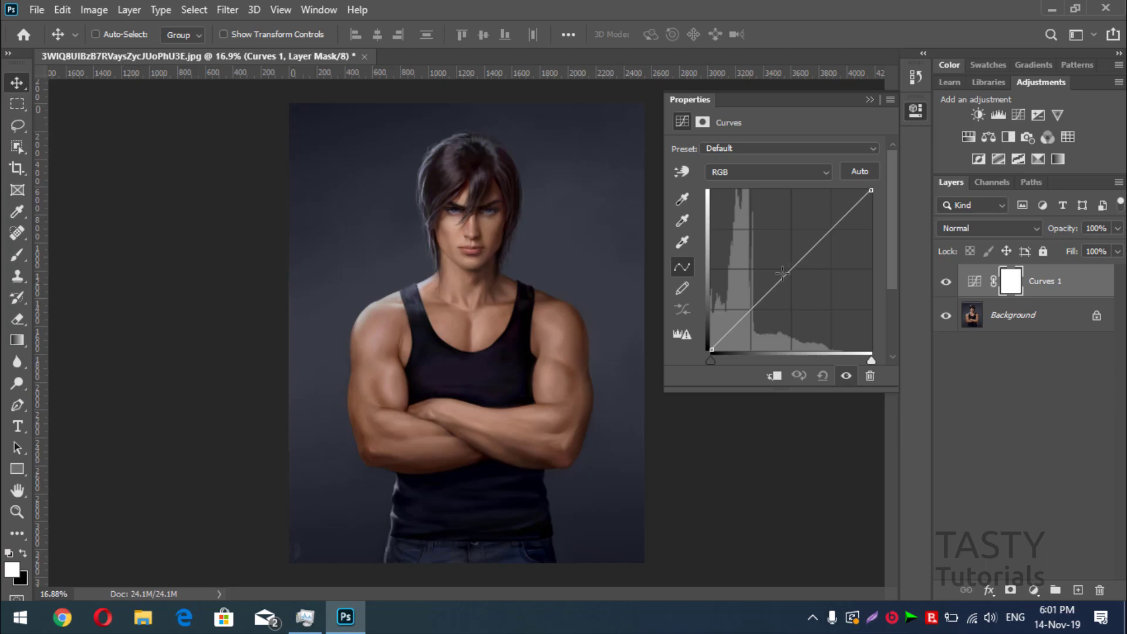
{"action": "left_click_drag", "start_coordinate": [768, 294], "coordinate": [744, 257]}
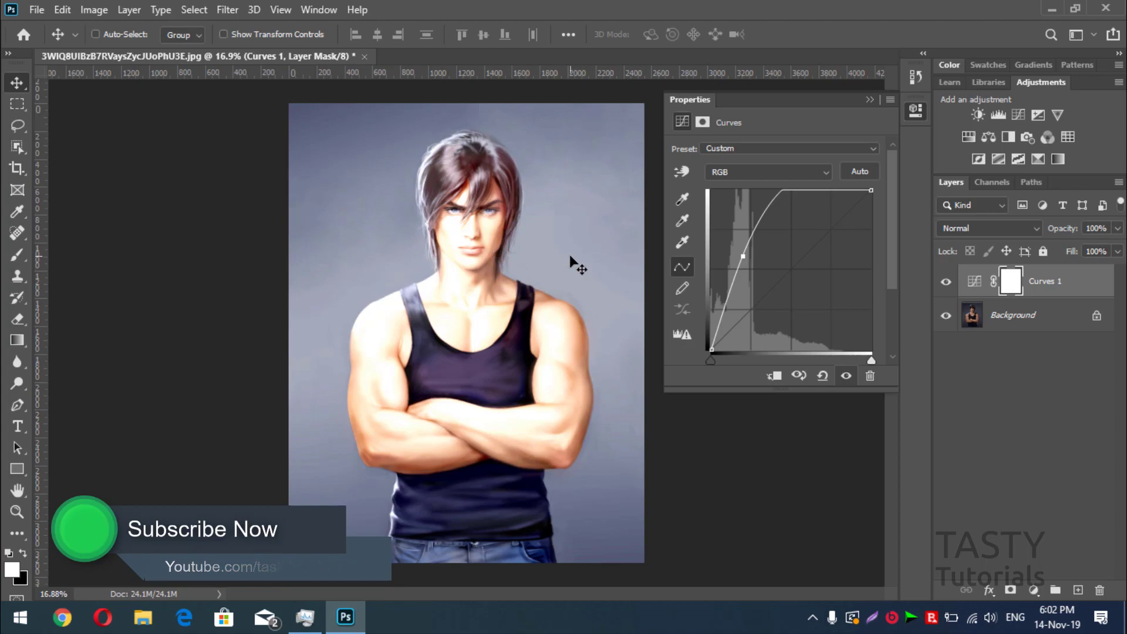
- Rename the Curves 1 layer to 'Bright' and invert its mask to black
{"action": "left_click", "coordinate": [869, 100]}
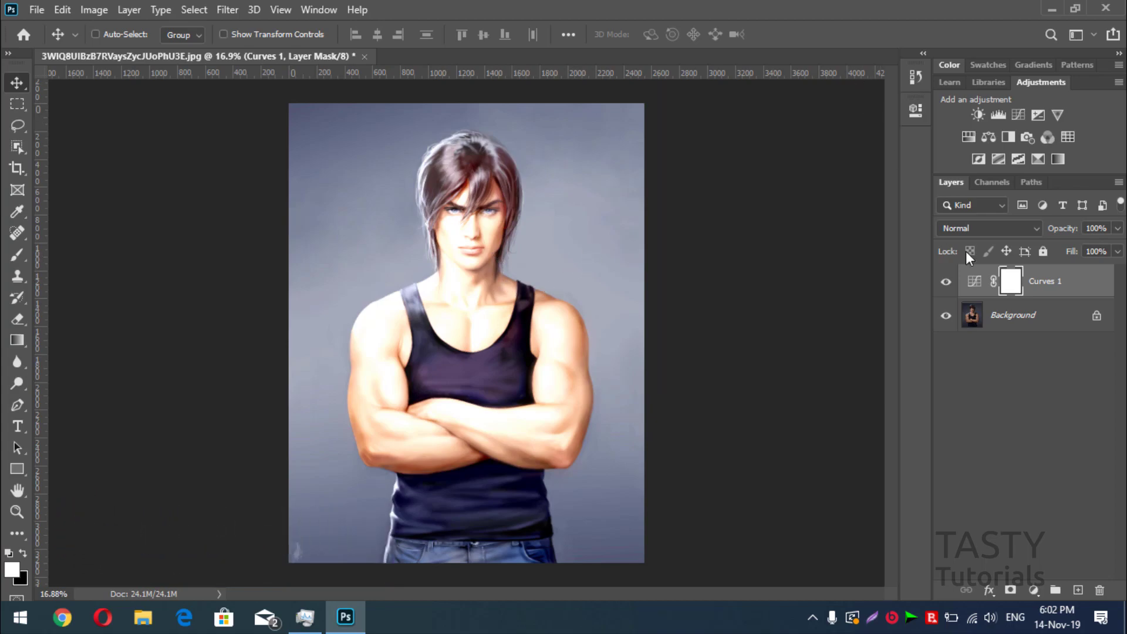
{"action": "left_click", "coordinate": [1042, 284]}
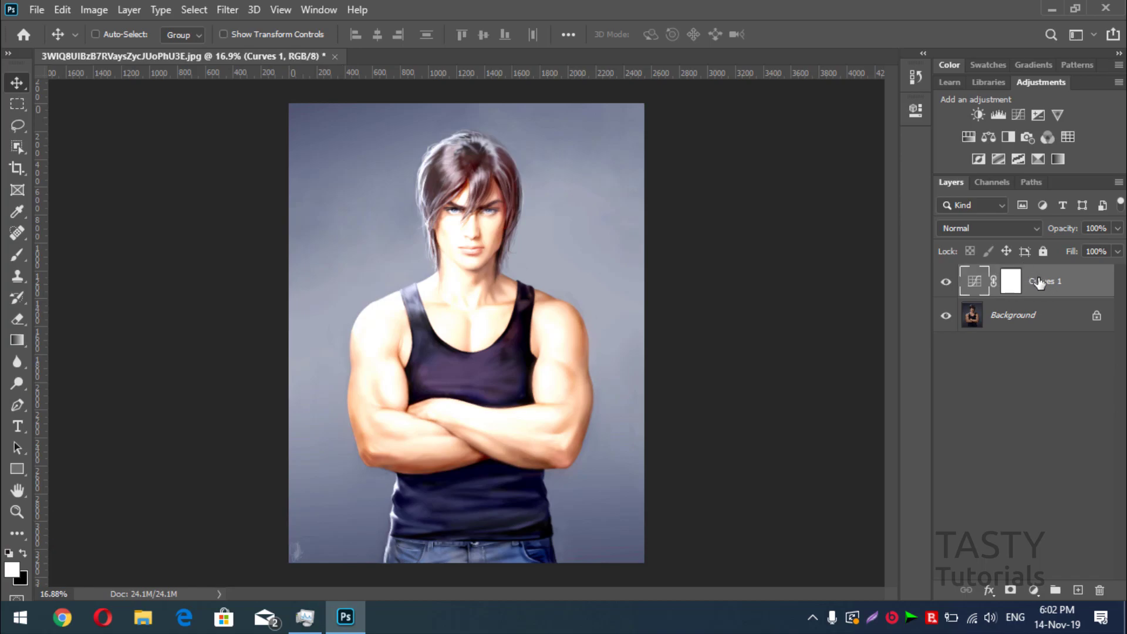
{"action": "double_click", "coordinate": [1042, 279]}
{"action": "type", "text": "Bright"}
{"action": "key", "text": "Return"}
{"action": "left_click", "coordinate": [1011, 282]}
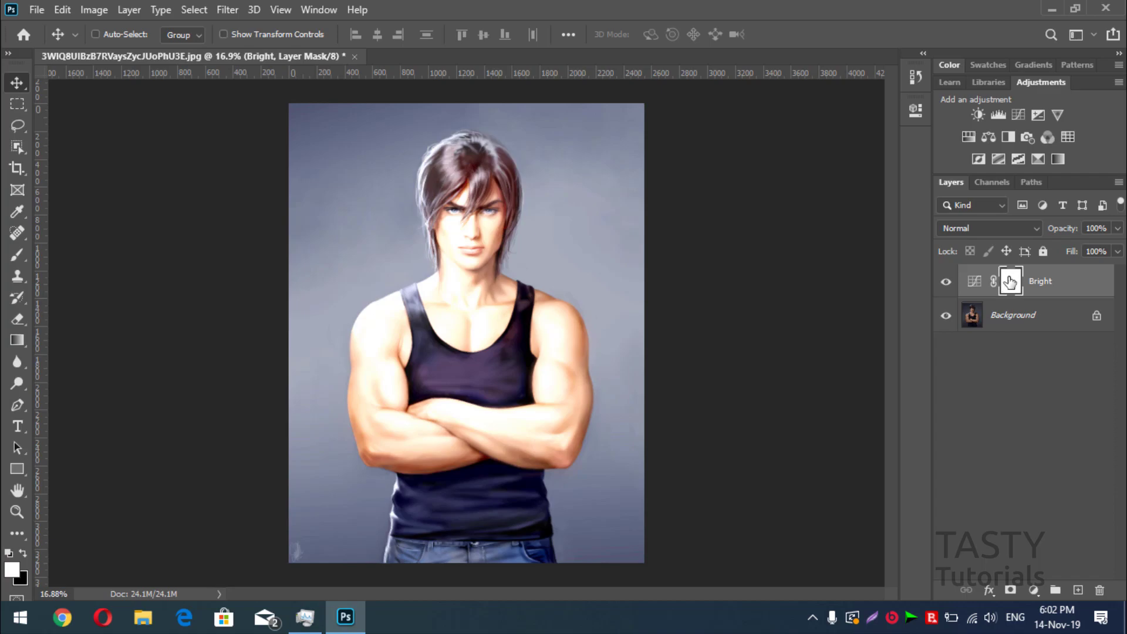
{"action": "key", "text": "ctrl+i"}
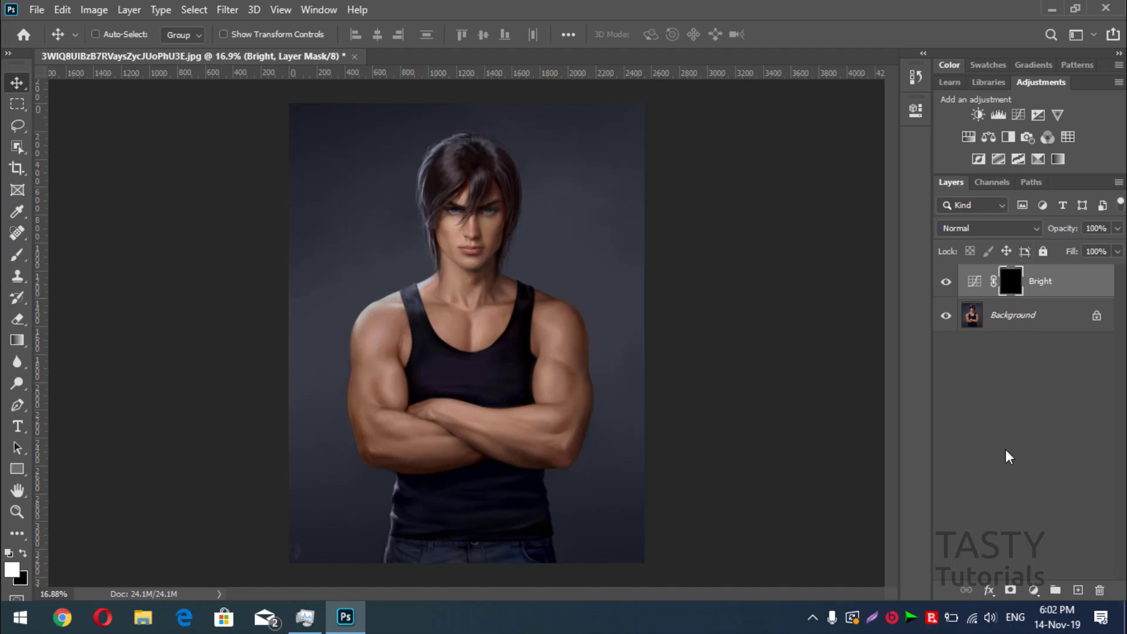
- Add a second Curves adjustment layer with its curve pulled down to darken the image
{"action": "left_click", "coordinate": [1035, 591]}
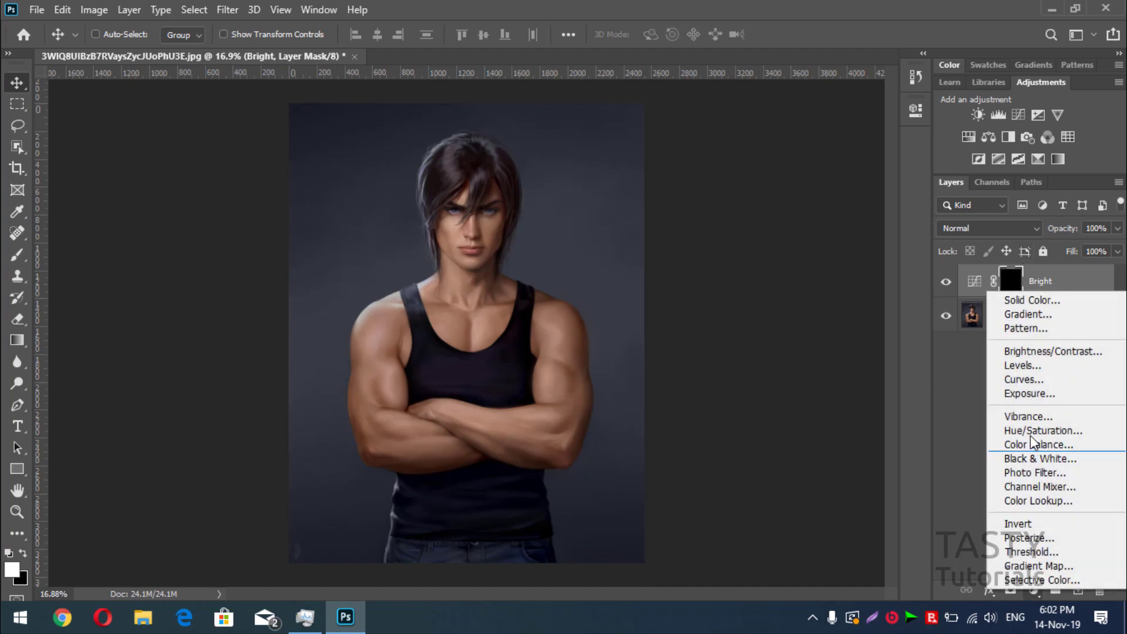
{"action": "left_click", "coordinate": [1032, 380]}
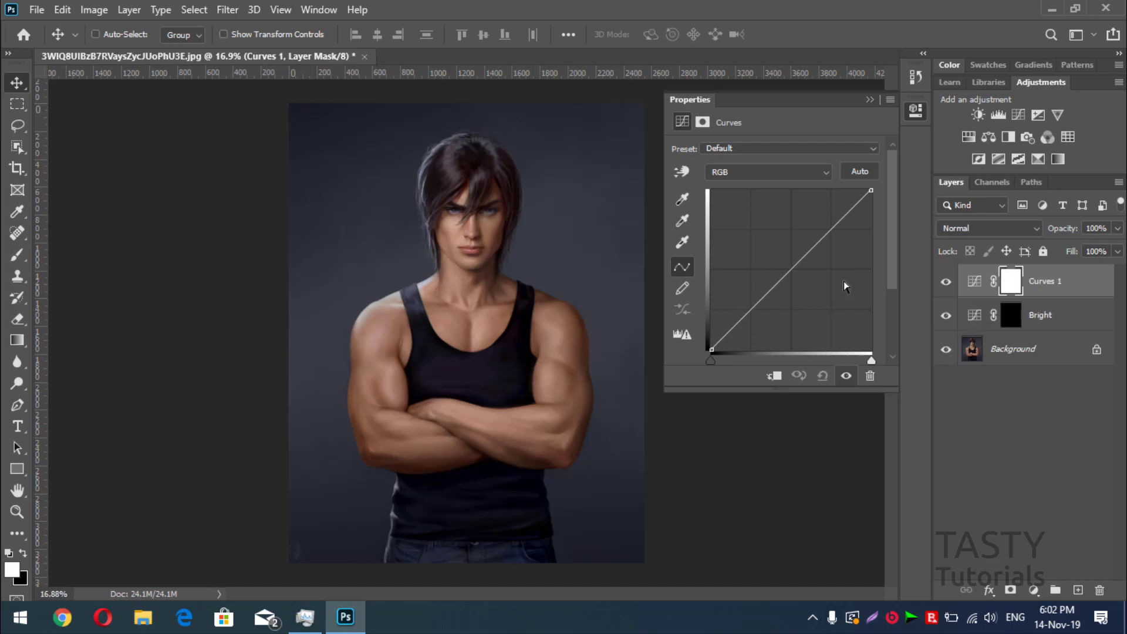
{"action": "left_click_drag", "start_coordinate": [785, 272], "coordinate": [801, 309]}
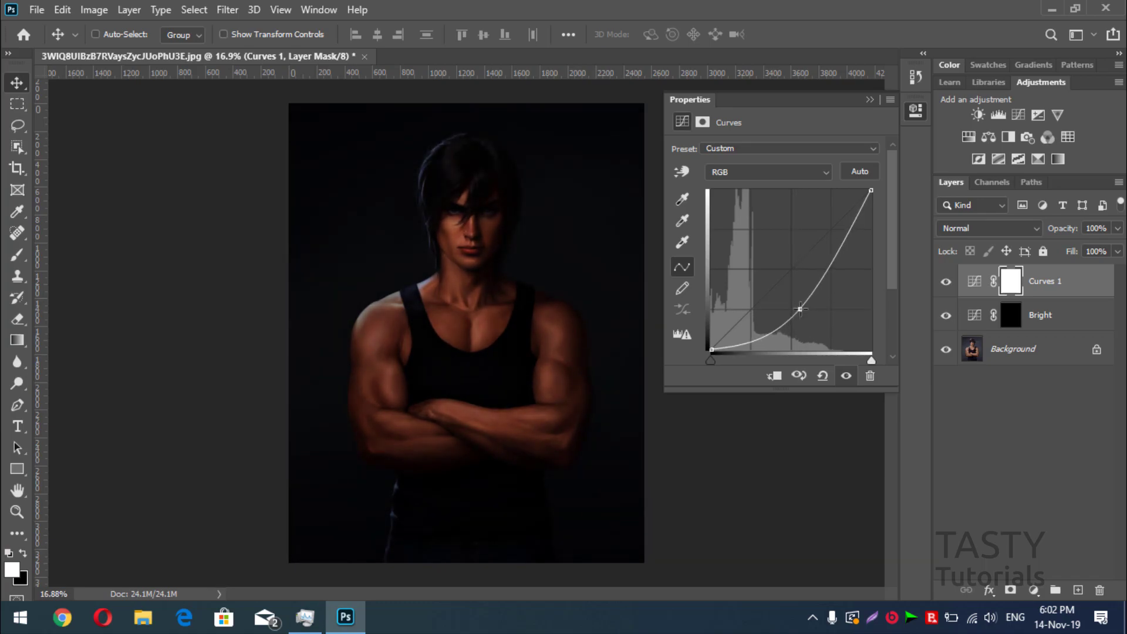
- Rename the new curves layer to 'Dark' and invert its mask to black
{"action": "left_click", "coordinate": [874, 100]}
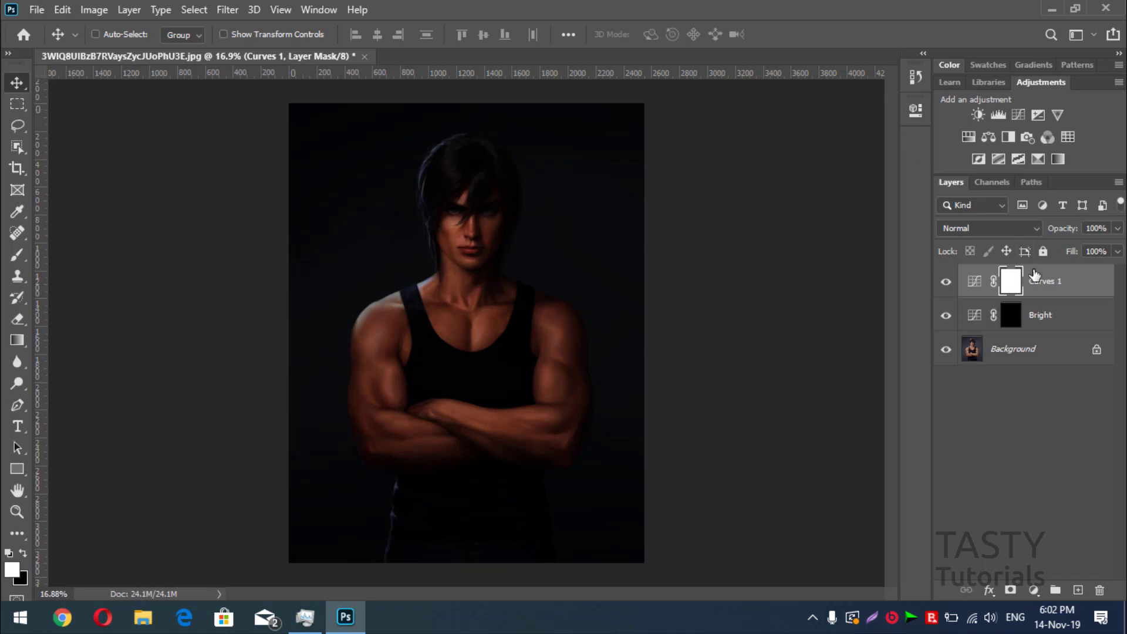
{"action": "double_click", "coordinate": [1049, 281]}
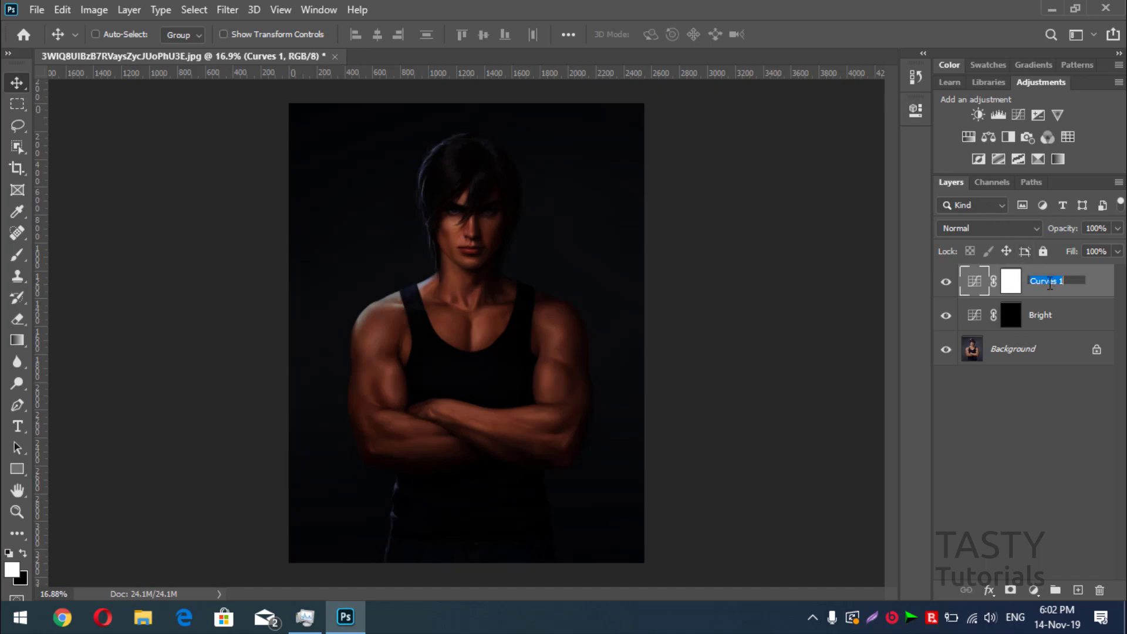
{"action": "type", "text": "Dark"}
{"action": "key", "text": "Return"}
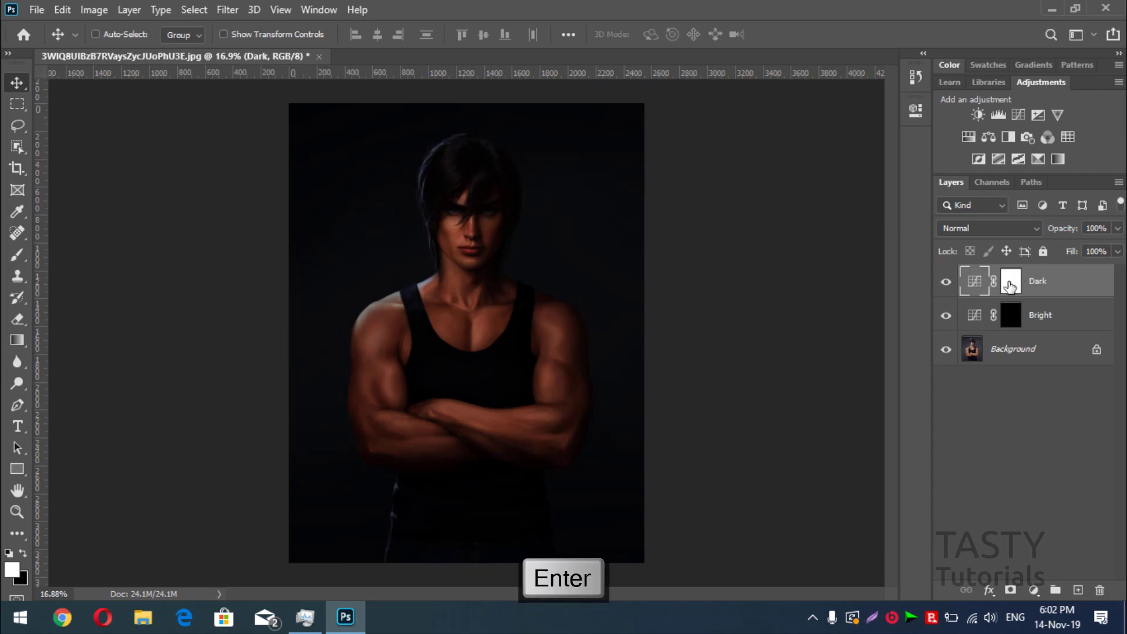
{"action": "left_click", "coordinate": [1011, 286]}
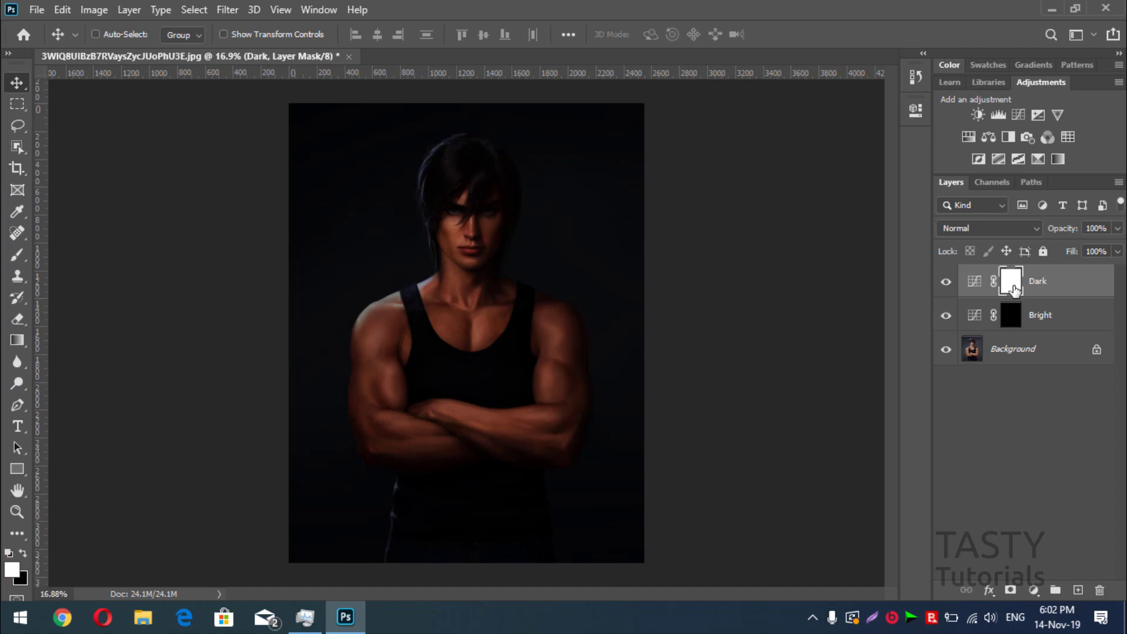
{"action": "key", "text": "ctrl+i"}
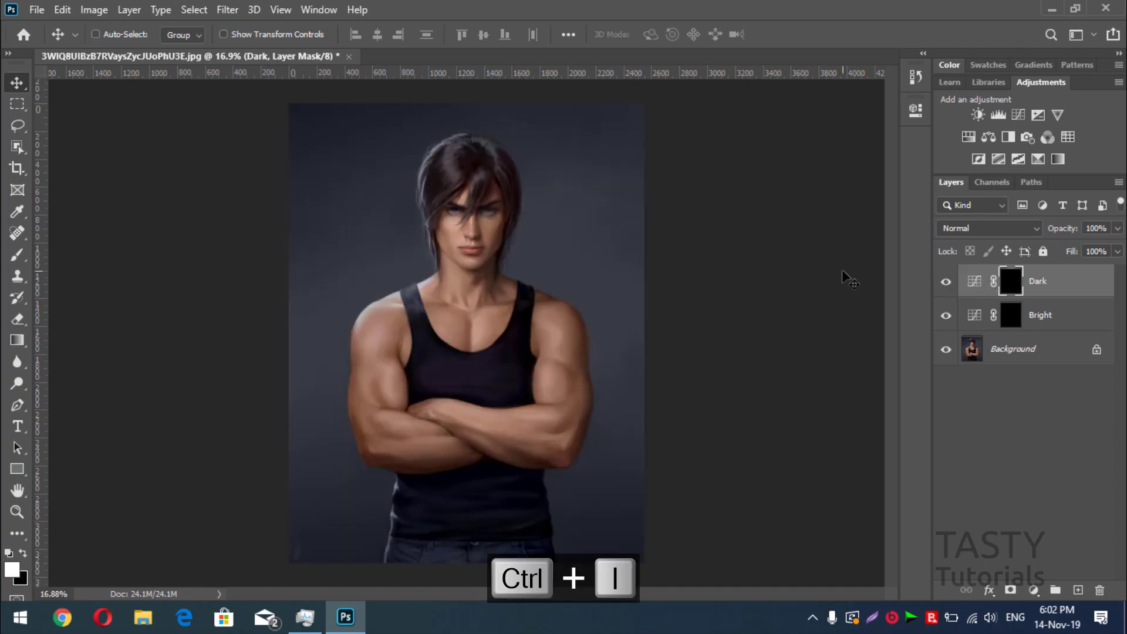
- On the Bright mask, paint a large white brush stroke along the left upper arm
{"action": "left_click", "coordinate": [1010, 315]}
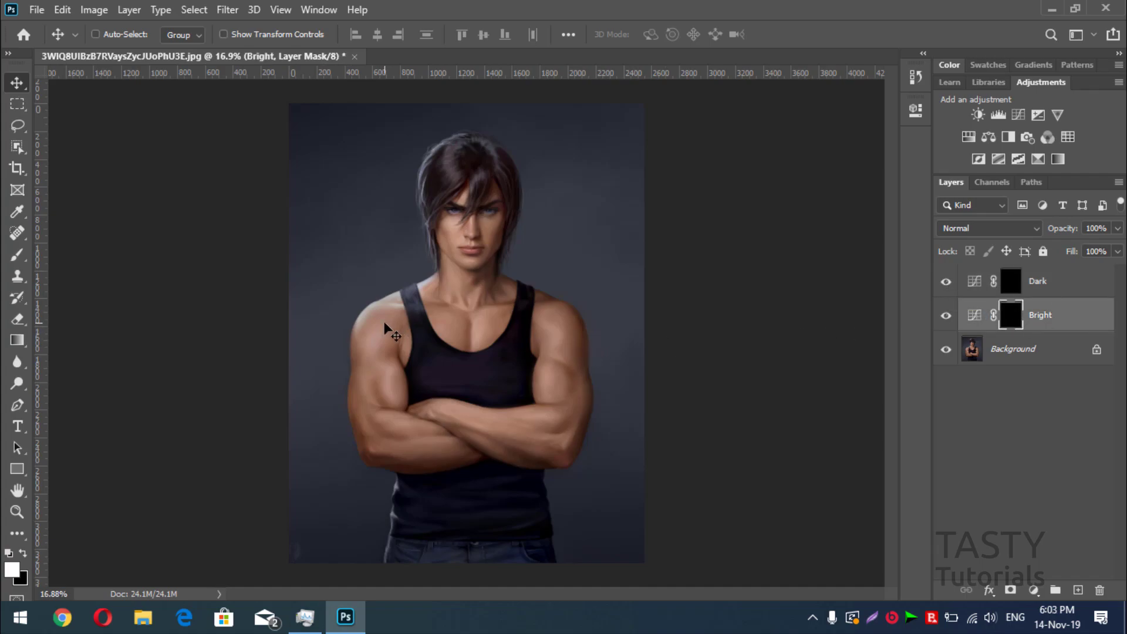
{"action": "key", "text": "b"}
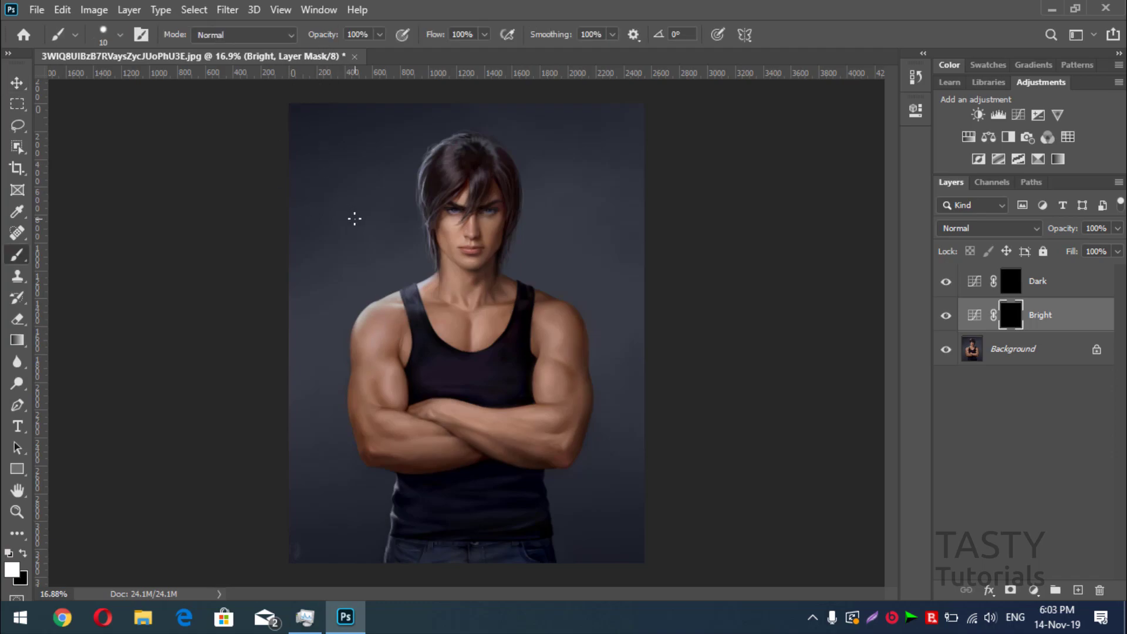
{"action": "key", "text": "bracketright"}
{"action": "key", "text": "ctrl+equal"}
{"action": "key", "text": "ctrl+equal"}
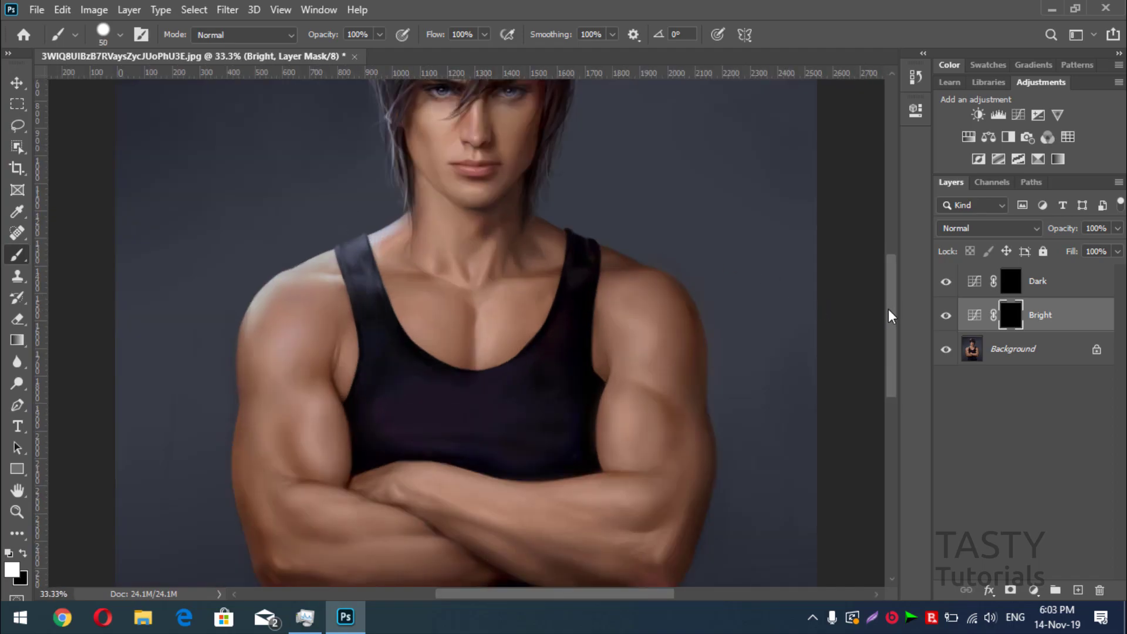
{"action": "left_click_drag", "start_coordinate": [893, 311], "coordinate": [896, 336]}
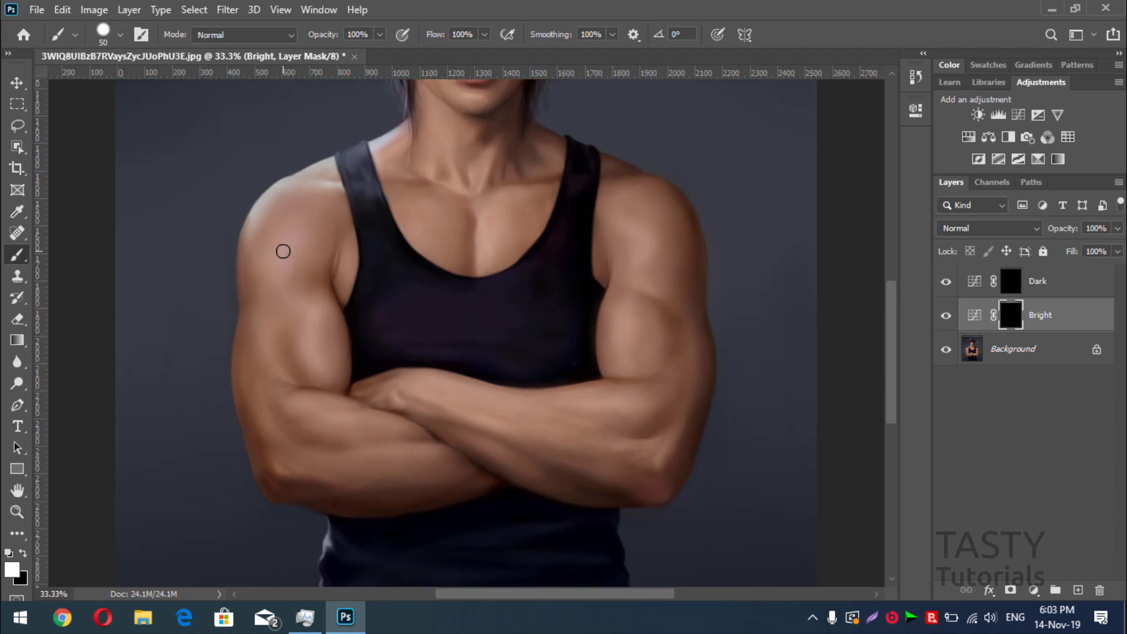
{"action": "mouse_move", "coordinate": [283, 251]}
{"action": "left_mouse_down"}
{"action": "mouse_move", "coordinate": [294, 235]}
{"action": "mouse_move", "coordinate": [265, 299]}
{"action": "mouse_move", "coordinate": [270, 350]}
{"action": "mouse_move", "coordinate": [285, 368]}
{"action": "mouse_move", "coordinate": [307, 350]}
{"action": "mouse_move", "coordinate": [334, 380]}
{"action": "left_mouse_up"}
- Paint white highlights on the Bright mask over the shoulder, biceps, forearms, wrist and chest
{"action": "left_click", "coordinate": [320, 314]}
{"action": "key", "text": "bracketleft"}
{"action": "mouse_move", "coordinate": [613, 198]}
{"action": "left_mouse_down"}
{"action": "mouse_move", "coordinate": [652, 279]}
{"action": "mouse_move", "coordinate": [624, 349]}
{"action": "left_mouse_up"}
{"action": "left_click_drag", "start_coordinate": [644, 313], "coordinate": [653, 358]}
{"action": "left_click_drag", "start_coordinate": [250, 394], "coordinate": [271, 431]}
{"action": "left_click_drag", "start_coordinate": [316, 467], "coordinate": [429, 454]}
{"action": "left_click_drag", "start_coordinate": [291, 404], "coordinate": [383, 424]}
{"action": "mouse_move", "coordinate": [425, 388]}
{"action": "left_mouse_down"}
{"action": "mouse_move", "coordinate": [664, 446]}
{"action": "mouse_move", "coordinate": [659, 473]}
{"action": "left_mouse_up"}
{"action": "left_click_drag", "start_coordinate": [566, 398], "coordinate": [639, 408]}
{"action": "left_click_drag", "start_coordinate": [490, 214], "coordinate": [486, 257]}
{"action": "left_click_drag", "start_coordinate": [471, 440], "coordinate": [504, 462]}
- Add finer chest highlights up close, then more strokes across the upper body
{"action": "key", "text": "bracketleft"}
{"action": "key", "text": "bracketleft"}
{"action": "key", "text": "bracketleft"}
{"action": "key", "text": "bracketleft"}
{"action": "key", "text": "bracketleft"}
{"action": "key", "text": "ctrl+plus"}
{"action": "scroll", "coordinate": [489, 161], "scroll_direction": "up", "scroll_amount": 4}
{"action": "mouse_move", "coordinate": [509, 286]}
{"action": "left_mouse_down"}
{"action": "mouse_move", "coordinate": [488, 345]}
{"action": "mouse_move", "coordinate": [558, 343]}
{"action": "left_mouse_up"}
{"action": "key", "text": "ctrl+minus"}
{"action": "key", "text": "bracketright"}
{"action": "key", "text": "bracketright"}
{"action": "key", "text": "bracketright"}
{"action": "left_click_drag", "start_coordinate": [450, 370], "coordinate": [605, 442]}
{"action": "left_click_drag", "start_coordinate": [695, 247], "coordinate": [693, 361]}
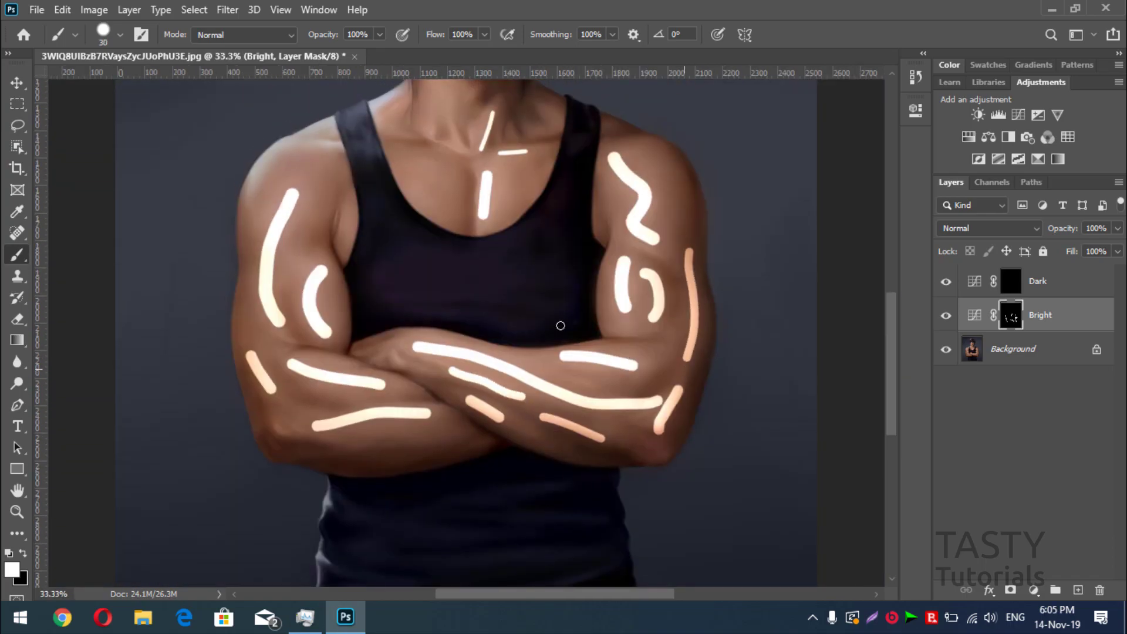
{"action": "left_click_drag", "start_coordinate": [427, 159], "coordinate": [421, 197]}
{"action": "left_click_drag", "start_coordinate": [442, 176], "coordinate": [445, 198]}
- Paint highlights on the cheeks, nose, jaw, chin, forehead and down the neck
{"action": "key", "text": "bracketleft"}
{"action": "key", "text": "ctrl+plus"}
{"action": "key", "text": "ctrl+plus"}
{"action": "scroll", "coordinate": [543, 222], "scroll_direction": "up", "scroll_amount": 5}
{"action": "key", "text": "bracketright"}
{"action": "left_click_drag", "start_coordinate": [373, 238], "coordinate": [415, 256]}
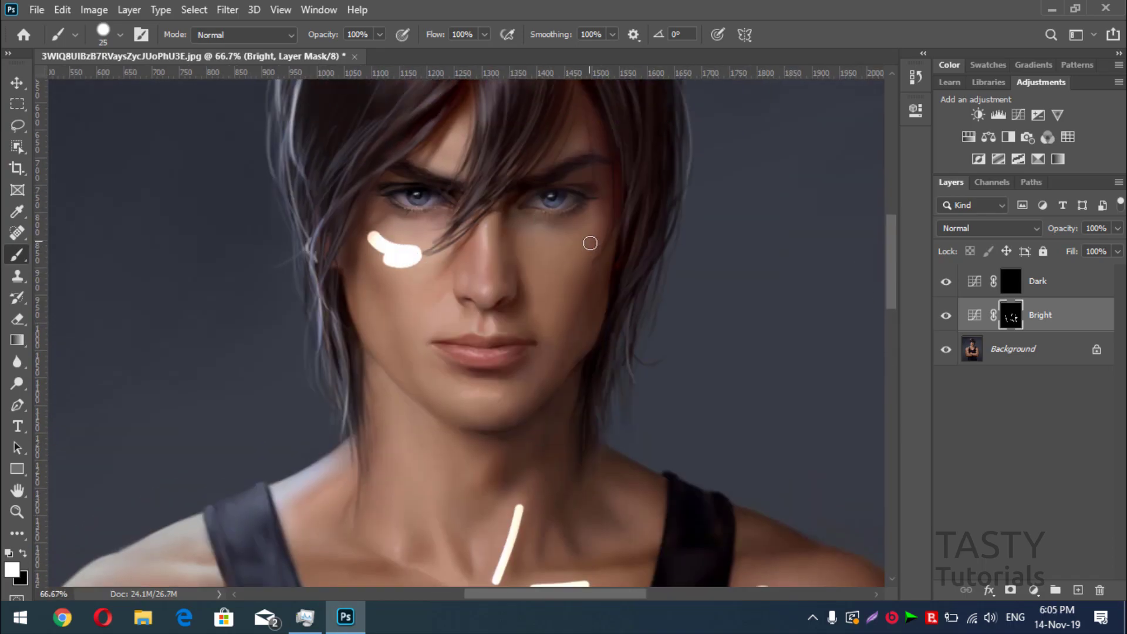
{"action": "left_click_drag", "start_coordinate": [589, 241], "coordinate": [555, 300]}
{"action": "left_click_drag", "start_coordinate": [457, 394], "coordinate": [510, 400]}
{"action": "left_click_drag", "start_coordinate": [406, 304], "coordinate": [419, 349]}
{"action": "left_click_drag", "start_coordinate": [483, 228], "coordinate": [483, 246]}
{"action": "left_click_drag", "start_coordinate": [459, 133], "coordinate": [452, 147]}
{"action": "key", "text": "bracketright"}
{"action": "left_click_drag", "start_coordinate": [413, 421], "coordinate": [396, 518]}
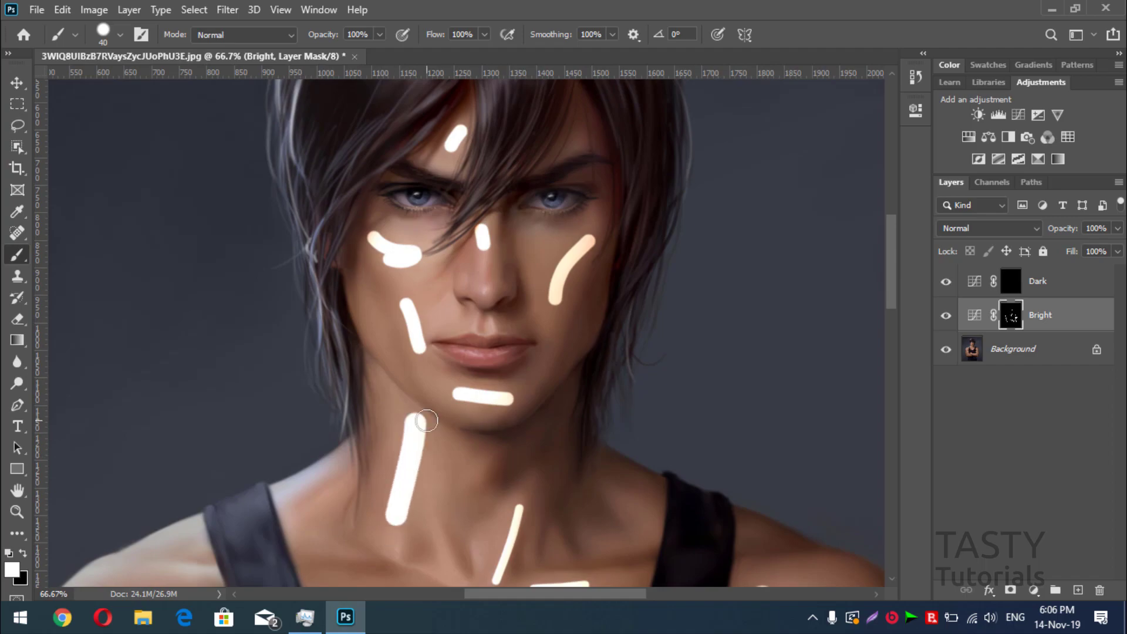
{"action": "key", "text": "ctrl+minus"}
{"action": "key", "text": "ctrl+minus"}
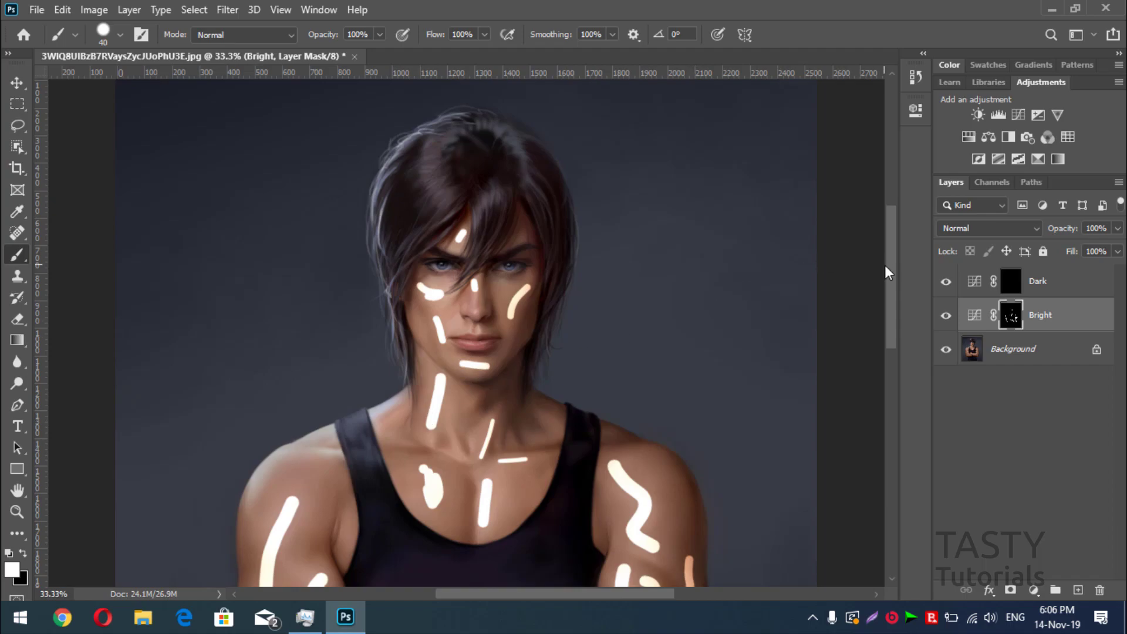
{"action": "left_click_drag", "start_coordinate": [887, 267], "coordinate": [892, 321]}
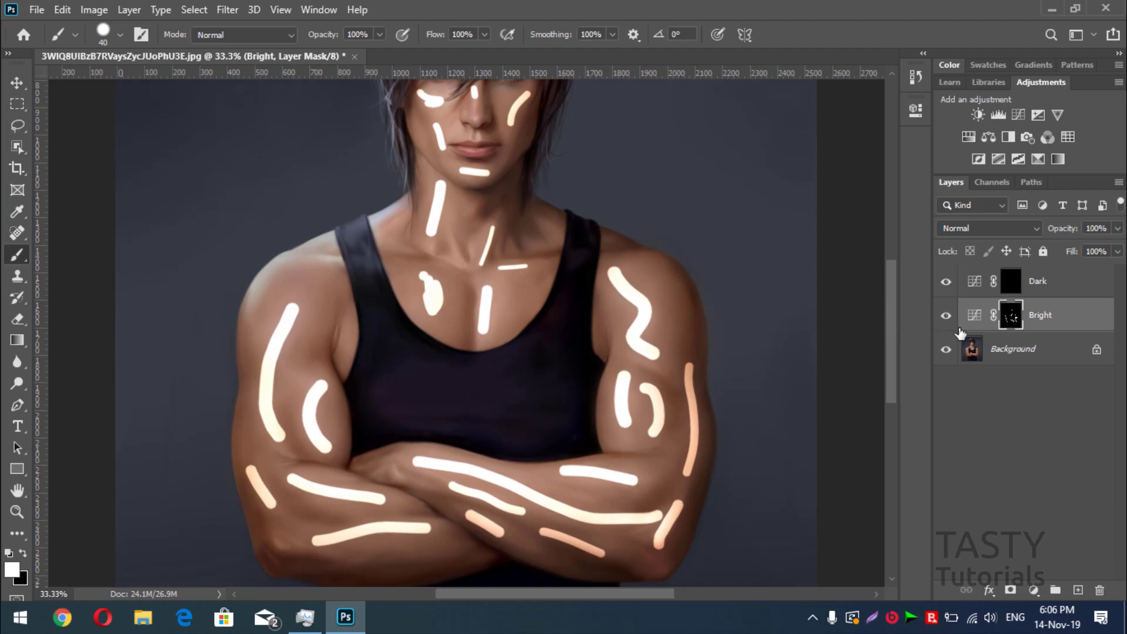
{"action": "left_click", "coordinate": [946, 316]}
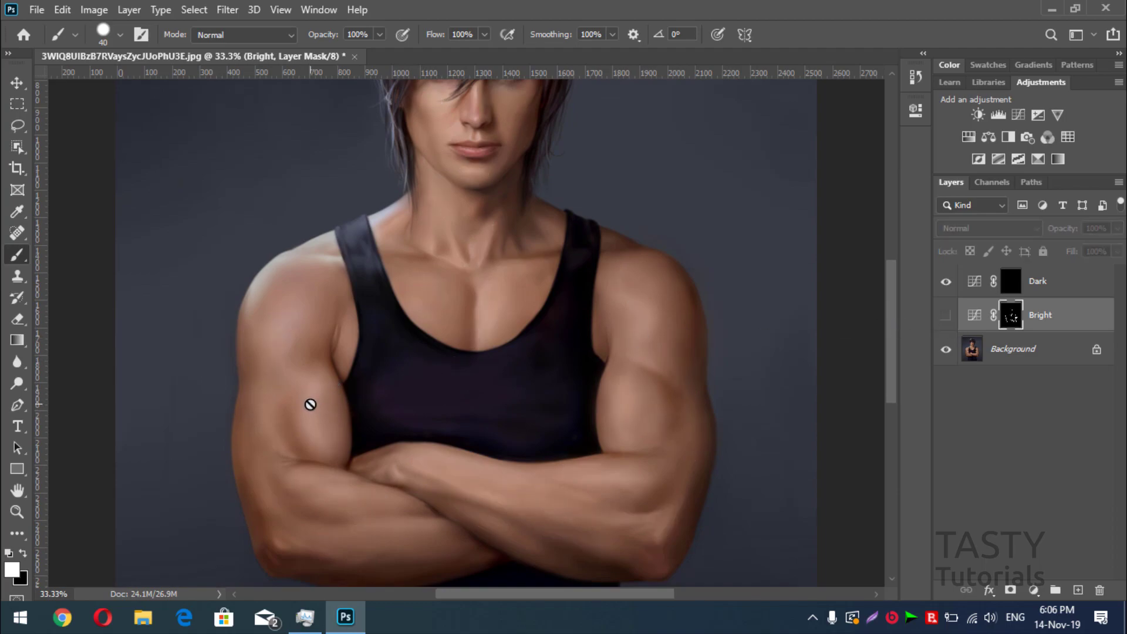
{"action": "key", "text": "v"}
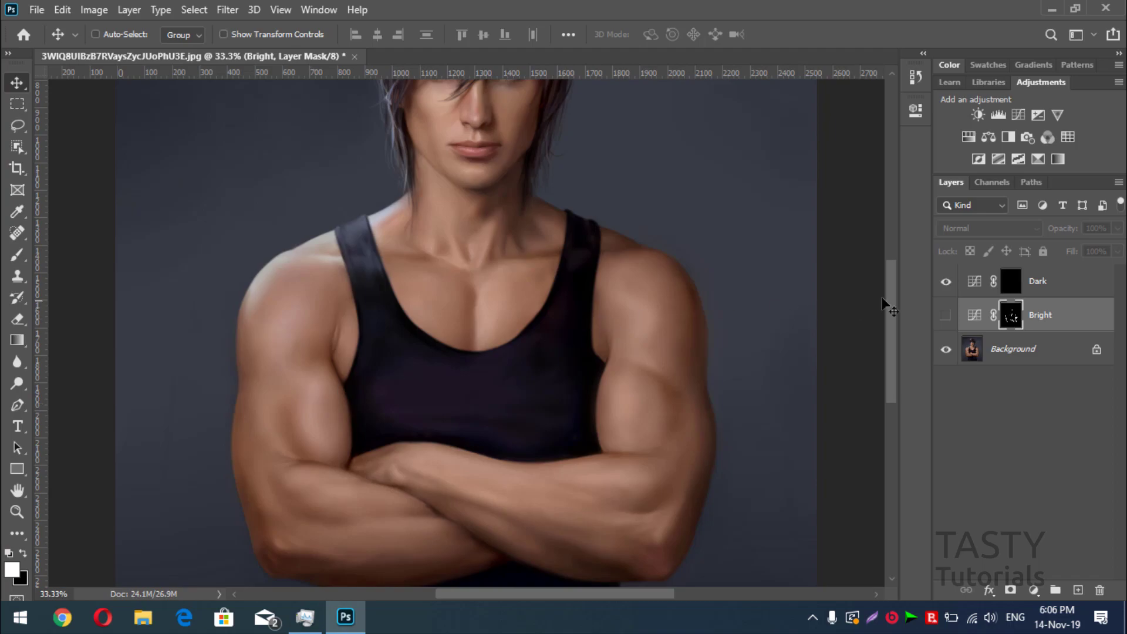
{"action": "left_click", "coordinate": [946, 315]}
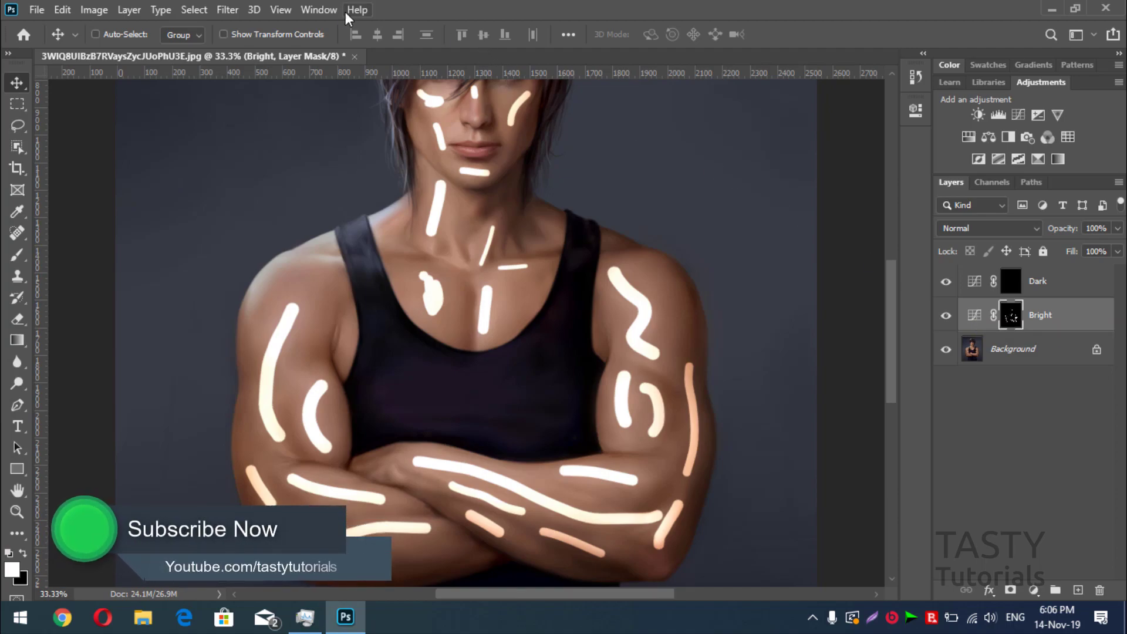
{"action": "left_click", "coordinate": [320, 10]}
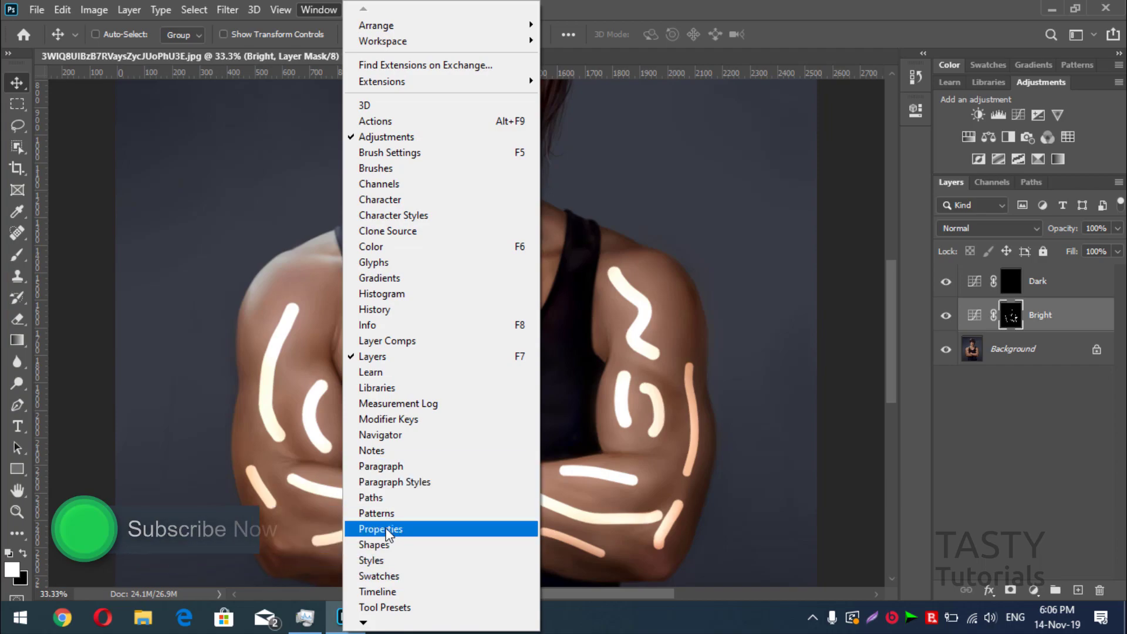
{"action": "left_click", "coordinate": [851, 6]}
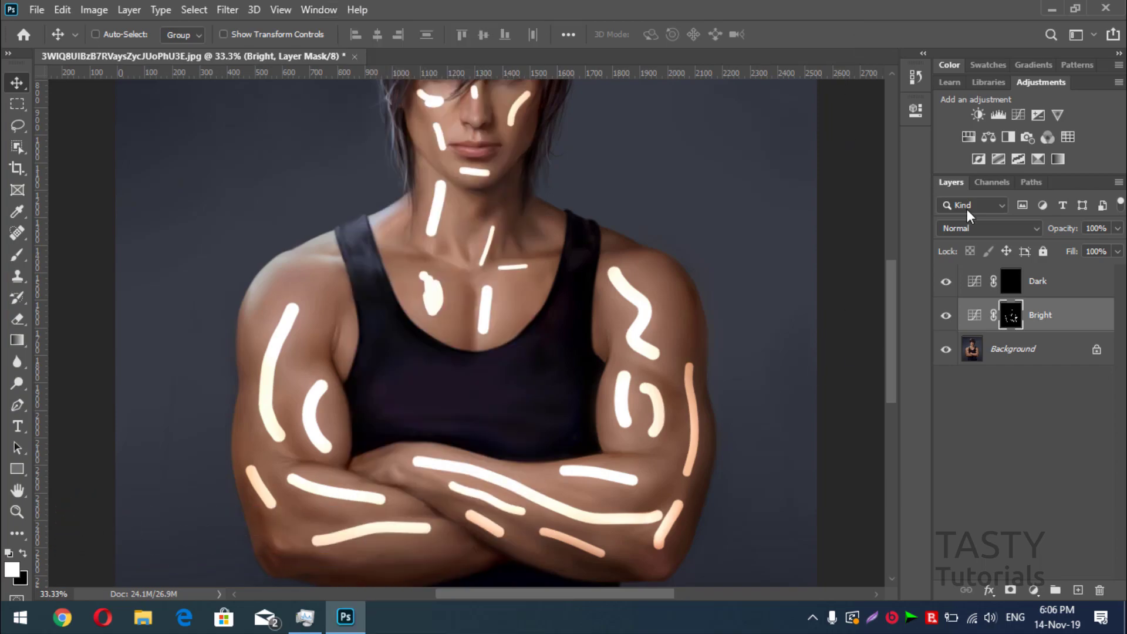
- Feather the Bright mask to about 41 px in the Properties panel
{"action": "double_click", "coordinate": [1012, 316]}
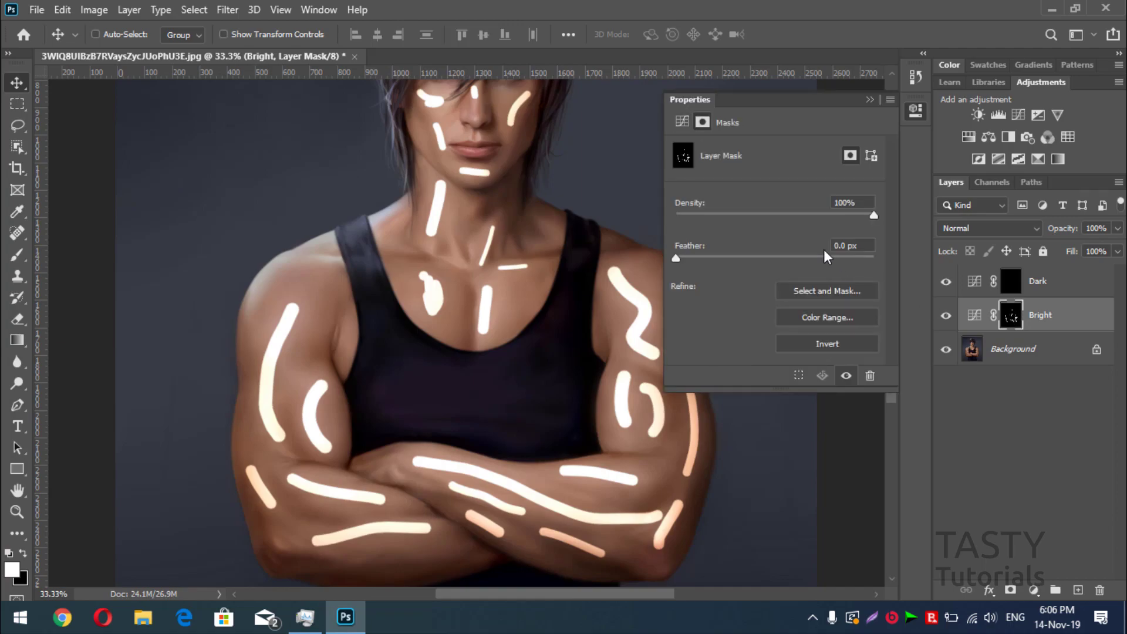
{"action": "left_click_drag", "start_coordinate": [676, 257], "coordinate": [780, 262]}
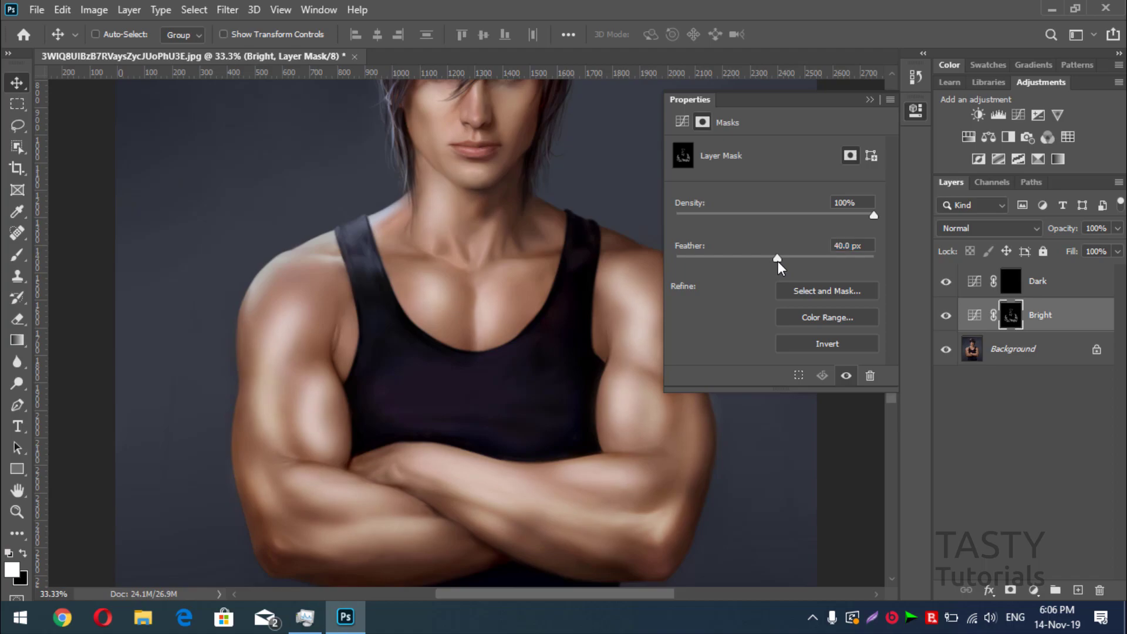
{"action": "left_click", "coordinate": [779, 258]}
{"action": "left_click", "coordinate": [873, 97]}
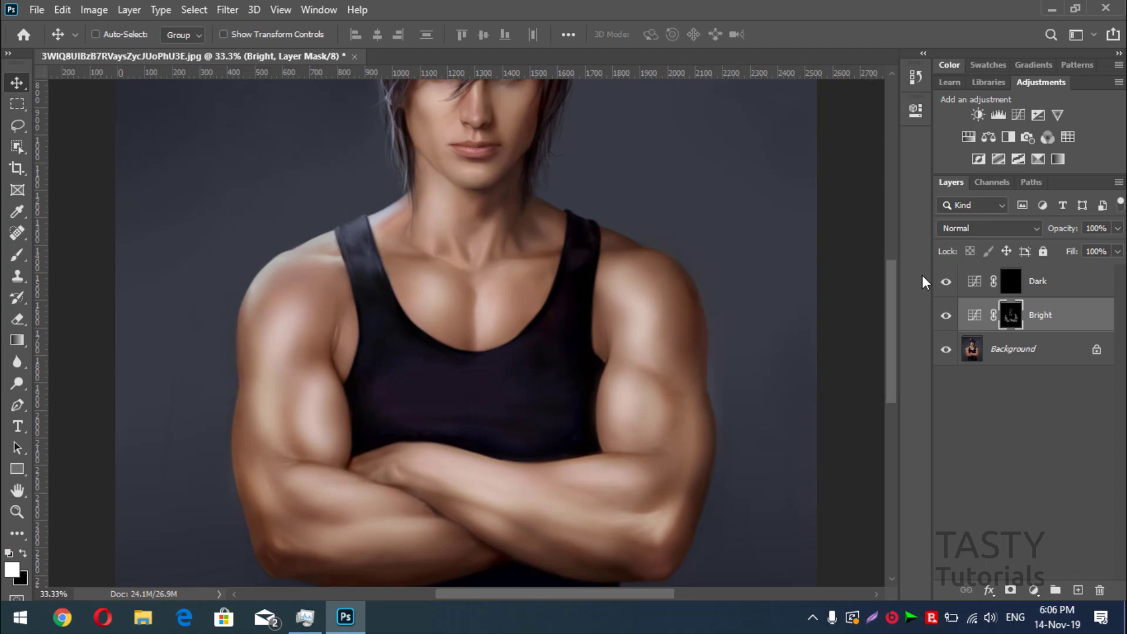
- Compare the image with and without Bright, then target the Dark mask with the brush and hide Bright
{"action": "left_click", "coordinate": [947, 317]}
{"action": "left_click", "coordinate": [947, 317]}
{"action": "left_click", "coordinate": [947, 317]}
{"action": "left_click", "coordinate": [947, 317]}
{"action": "left_click", "coordinate": [947, 317]}
{"action": "left_click", "coordinate": [947, 317]}
{"action": "left_click", "coordinate": [1013, 284]}
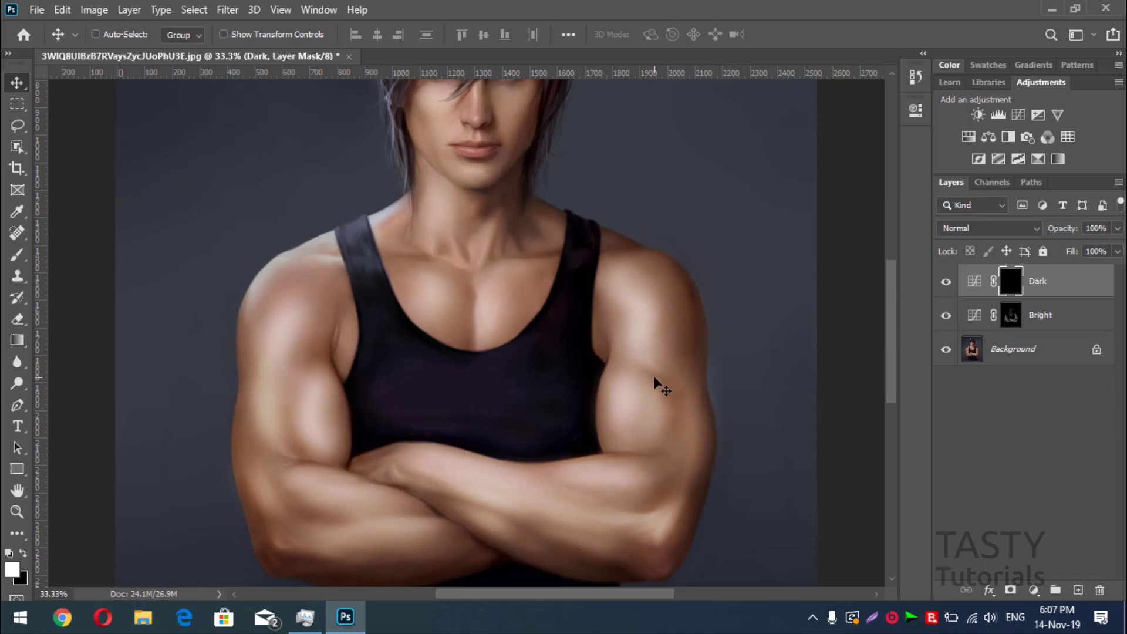
{"action": "key", "text": "b"}
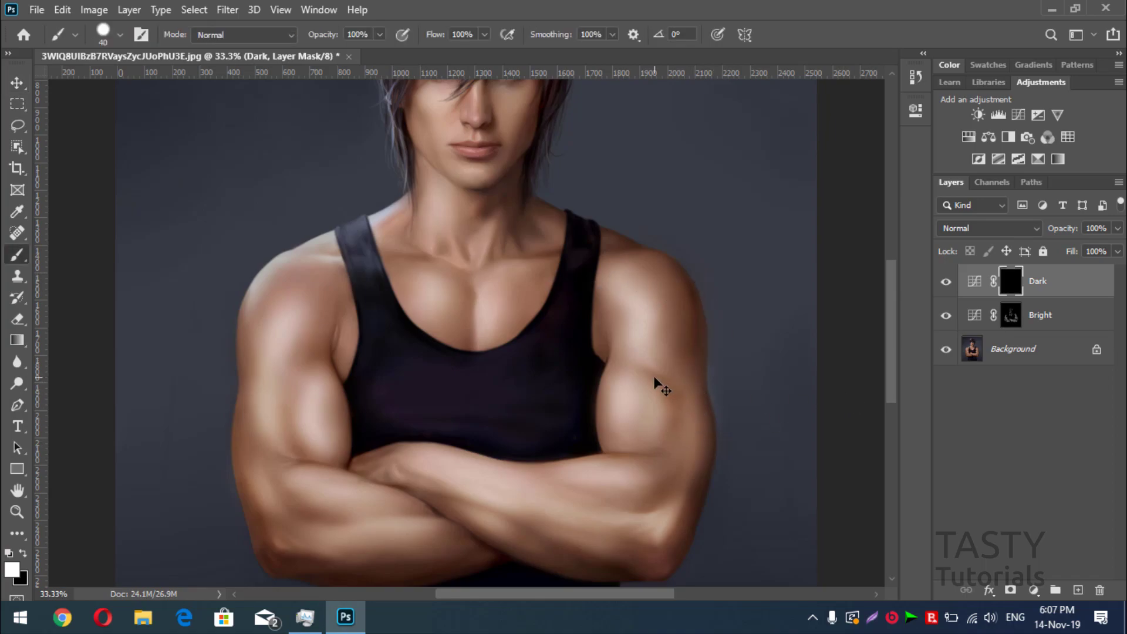
{"action": "left_click", "coordinate": [945, 316]}
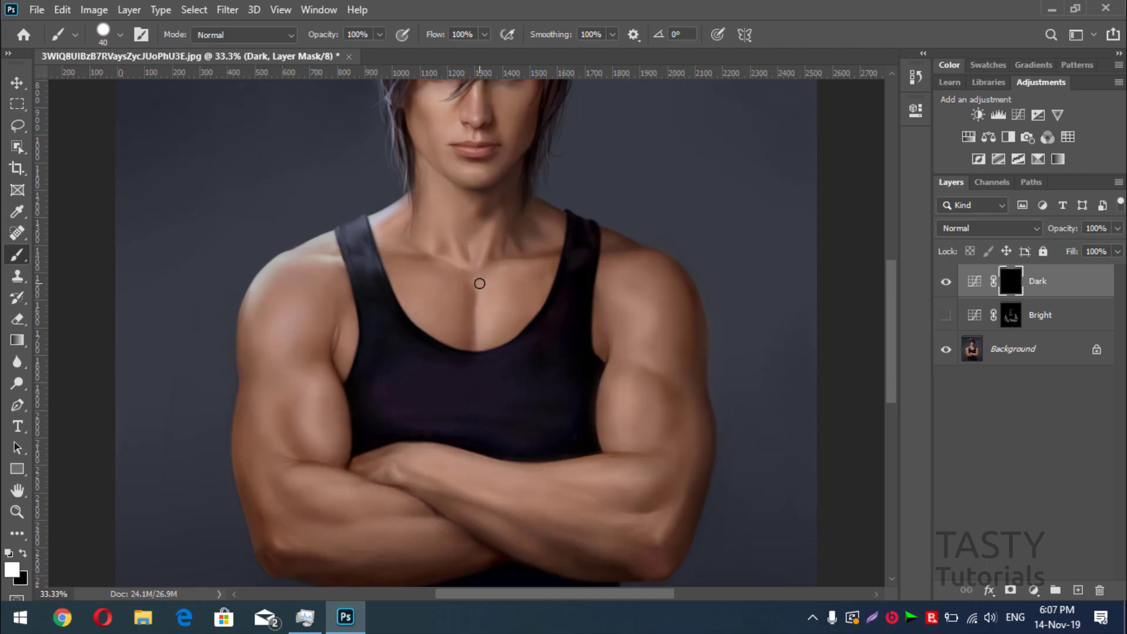
- Paint shadow strokes on the Dark mask down the chest, along both arms and the collarbone
{"action": "left_click_drag", "start_coordinate": [473, 282], "coordinate": [469, 333]}
{"action": "key", "text": "bracketleft"}
{"action": "key", "text": "bracketleft"}
{"action": "key", "text": "bracketleft"}
{"action": "left_click_drag", "start_coordinate": [327, 356], "coordinate": [308, 356]}
{"action": "mouse_move", "coordinate": [277, 398]}
{"action": "left_mouse_down"}
{"action": "mouse_move", "coordinate": [287, 459]}
{"action": "mouse_move", "coordinate": [259, 512]}
{"action": "left_mouse_up"}
{"action": "mouse_move", "coordinate": [276, 480]}
{"action": "left_mouse_down"}
{"action": "mouse_move", "coordinate": [339, 517]}
{"action": "mouse_move", "coordinate": [415, 516]}
{"action": "left_mouse_up"}
{"action": "left_click_drag", "start_coordinate": [401, 472], "coordinate": [546, 539]}
{"action": "left_click_drag", "start_coordinate": [646, 476], "coordinate": [674, 505]}
{"action": "left_click_drag", "start_coordinate": [639, 360], "coordinate": [674, 439]}
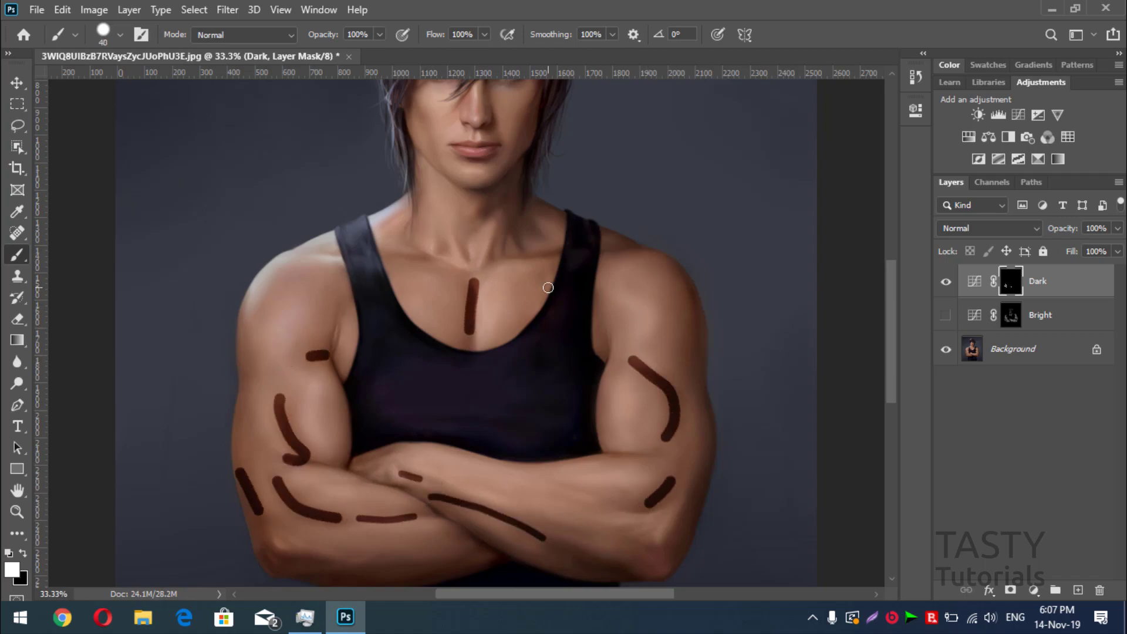
{"action": "left_click_drag", "start_coordinate": [503, 257], "coordinate": [554, 252]}
- Zoomed in, paint shadow strokes around the collarbones, neck and cheeks
{"action": "key", "text": "bracketright"}
{"action": "key", "text": "ctrl+plus"}
{"action": "key", "text": "ctrl+plus"}
{"action": "scroll", "coordinate": [800, 315], "scroll_direction": "up", "scroll_amount": 5}
{"action": "left_click_drag", "start_coordinate": [309, 392], "coordinate": [387, 396]}
{"action": "left_click_drag", "start_coordinate": [451, 362], "coordinate": [465, 399]}
{"action": "left_click_drag", "start_coordinate": [523, 356], "coordinate": [519, 402]}
{"action": "left_click_drag", "start_coordinate": [418, 399], "coordinate": [461, 423]}
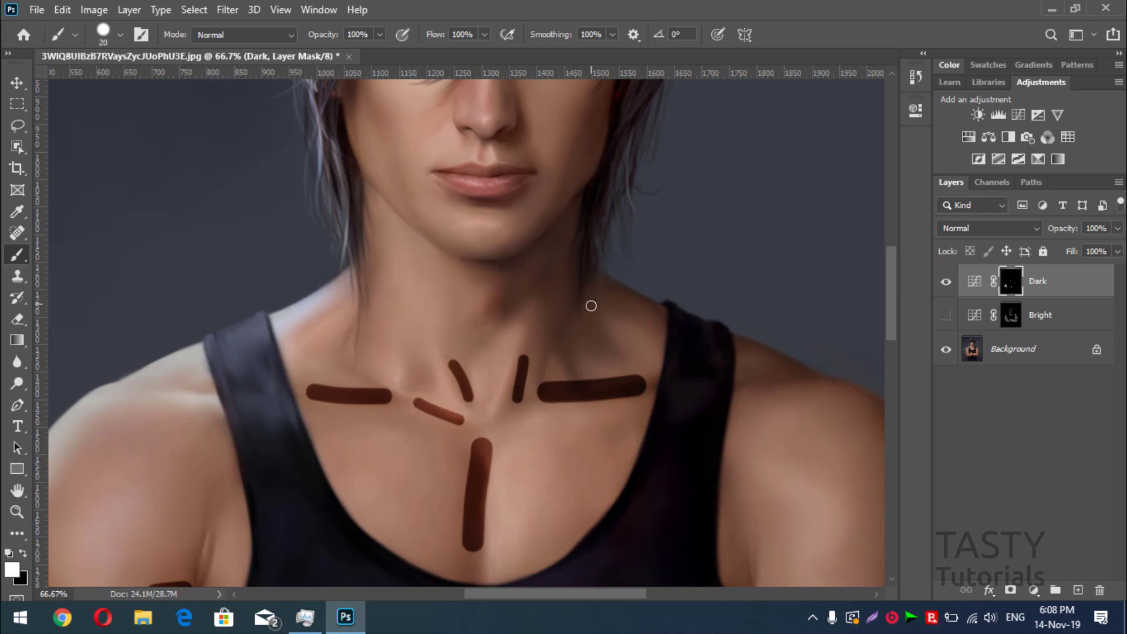
{"action": "left_click_drag", "start_coordinate": [589, 303], "coordinate": [613, 340]}
{"action": "scroll", "coordinate": [614, 340], "scroll_direction": "up", "scroll_amount": 6}
{"action": "left_click_drag", "start_coordinate": [361, 279], "coordinate": [419, 408]}
{"action": "left_click_drag", "start_coordinate": [593, 292], "coordinate": [574, 356]}
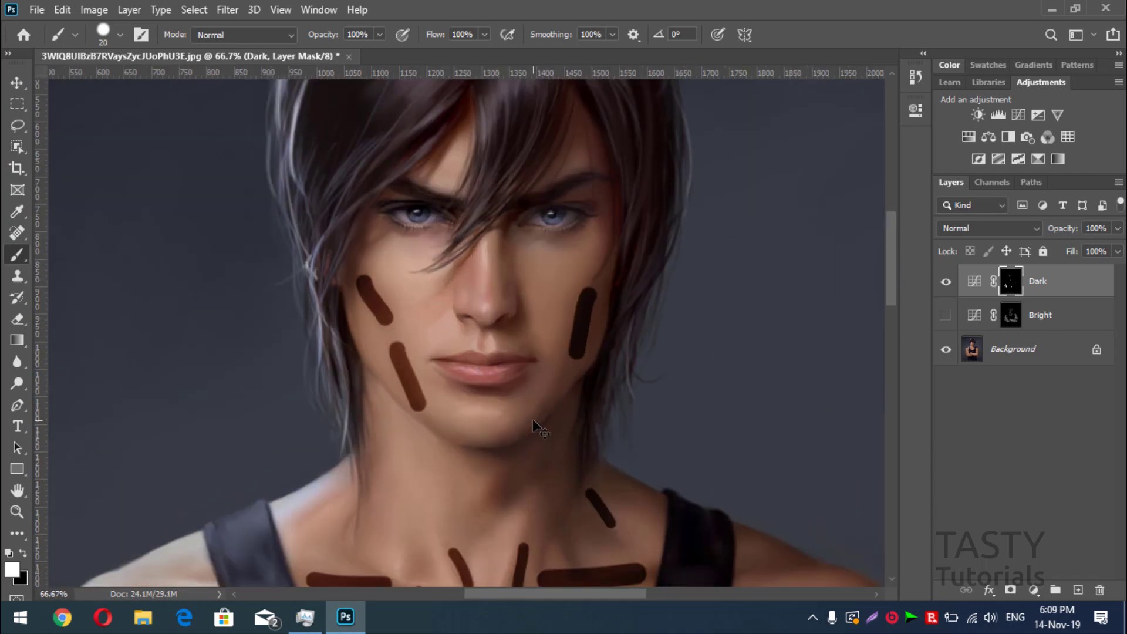
{"action": "scroll", "coordinate": [649, 269], "scroll_direction": "down", "scroll_amount": 5}
- Add shadow strokes along and below both forearms
{"action": "key", "text": "ctrl+minus"}
{"action": "key", "text": "ctrl+minus"}
{"action": "left_click_drag", "start_coordinate": [600, 441], "coordinate": [575, 431]}
{"action": "left_click_drag", "start_coordinate": [694, 359], "coordinate": [673, 414]}
{"action": "left_click_drag", "start_coordinate": [557, 402], "coordinate": [648, 426]}
{"action": "left_click_drag", "start_coordinate": [268, 428], "coordinate": [296, 436]}
{"action": "left_click_drag", "start_coordinate": [319, 453], "coordinate": [420, 440]}
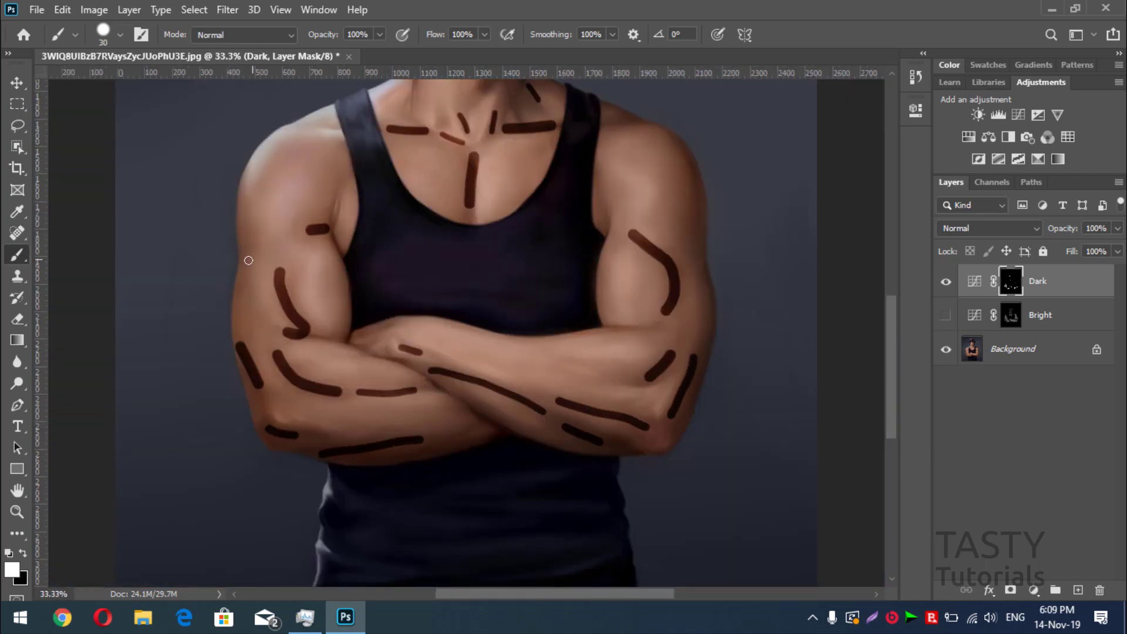
{"action": "key", "text": "ctrl+minus"}
{"action": "left_click_drag", "start_coordinate": [549, 354], "coordinate": [603, 372]}
{"action": "scroll", "coordinate": [893, 335], "scroll_direction": "up", "scroll_amount": 3}
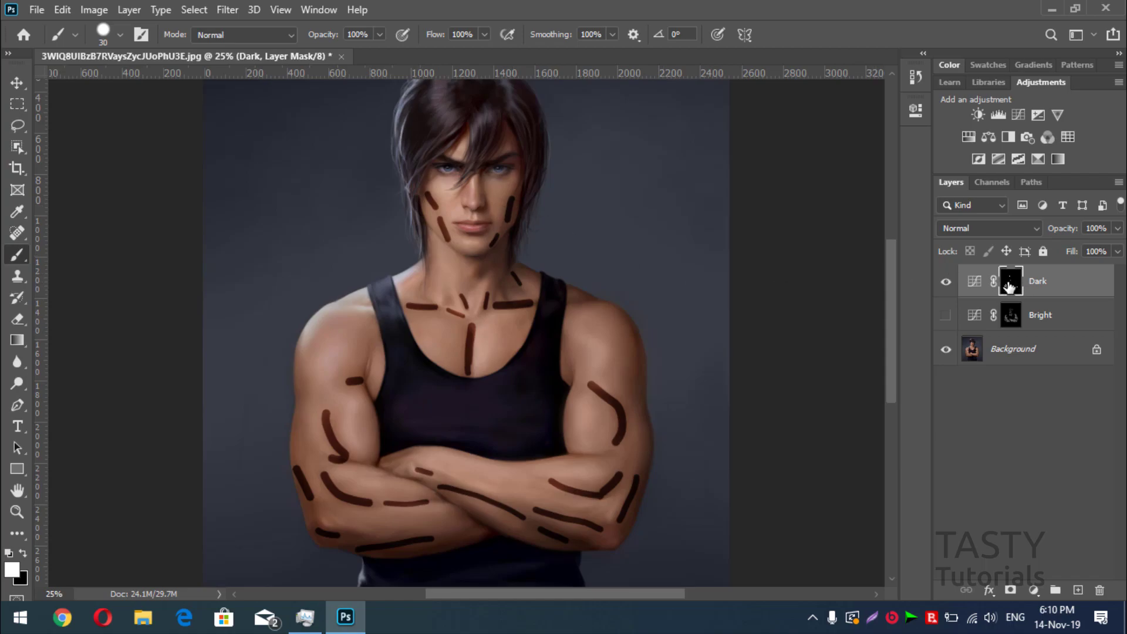
- Feather the Dark mask to 44.4 px and toggle Dark off and on to compare
{"action": "double_click", "coordinate": [1009, 286]}
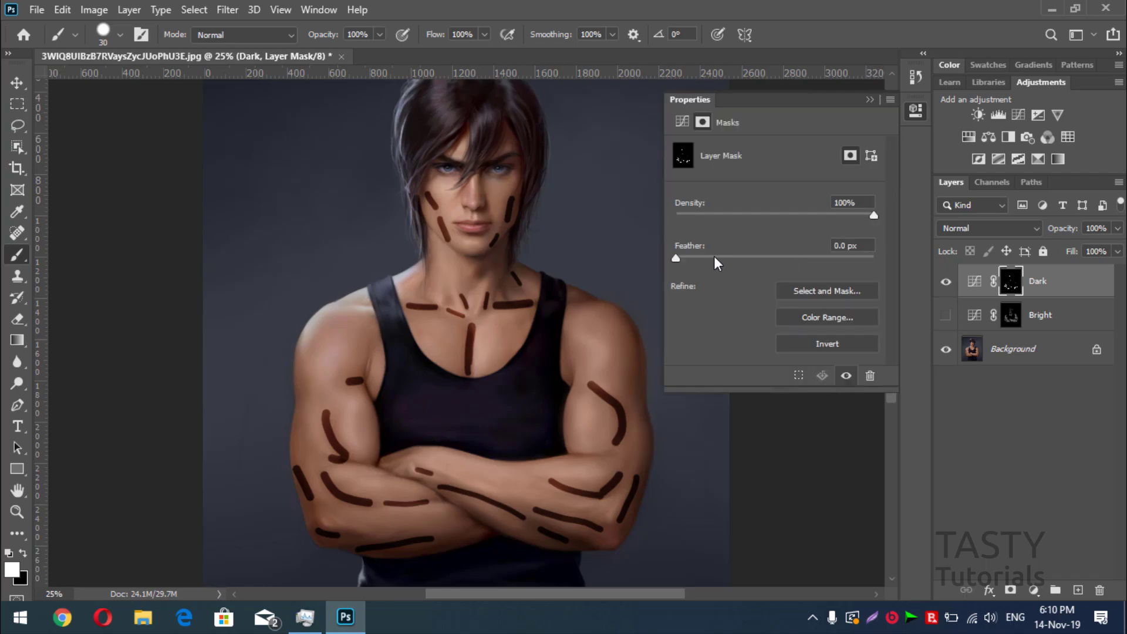
{"action": "left_click_drag", "start_coordinate": [675, 256], "coordinate": [781, 261]}
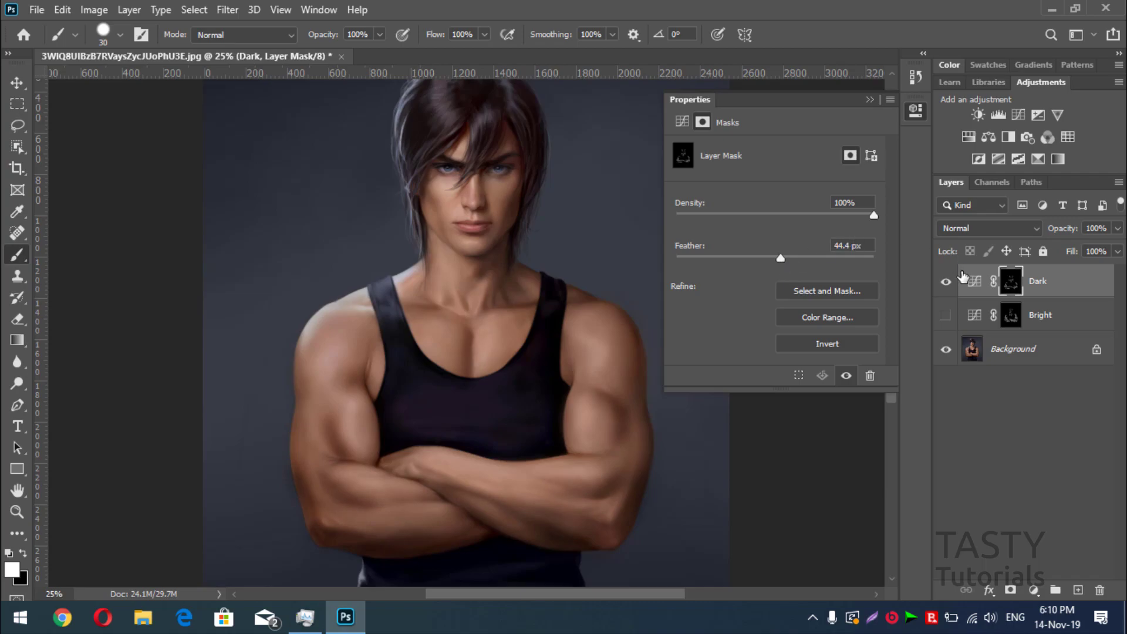
{"action": "left_click", "coordinate": [946, 283]}
{"action": "left_click", "coordinate": [946, 282]}
{"action": "key", "text": "ctrl+0"}
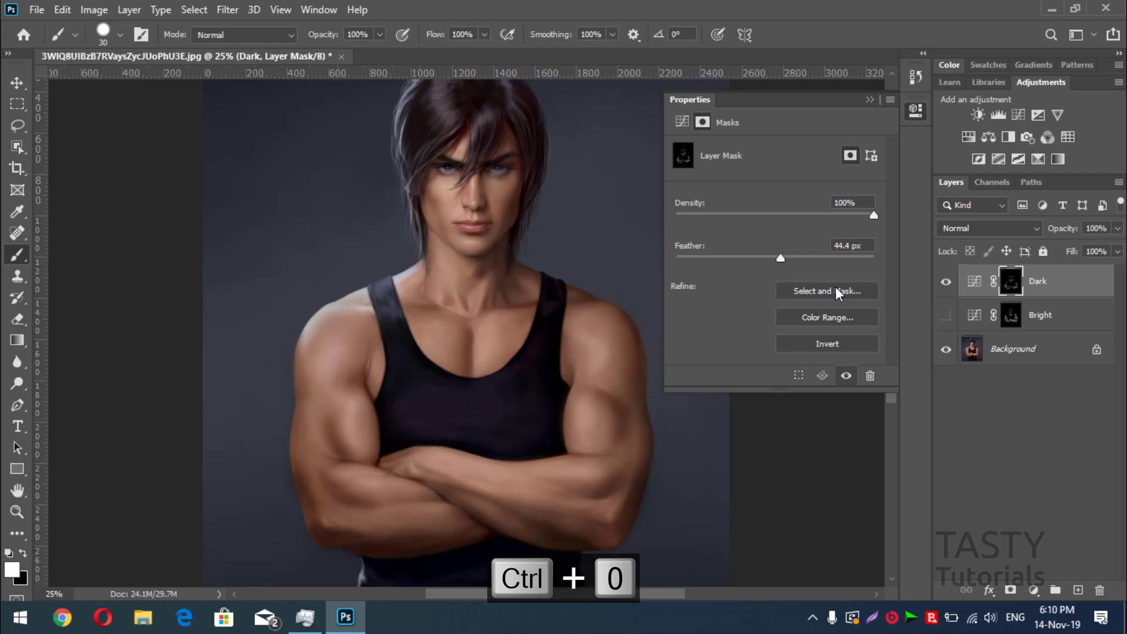
- Show Bright again and set both Bright and Dark to the Luminosity blend mode
{"action": "left_click", "coordinate": [870, 100]}
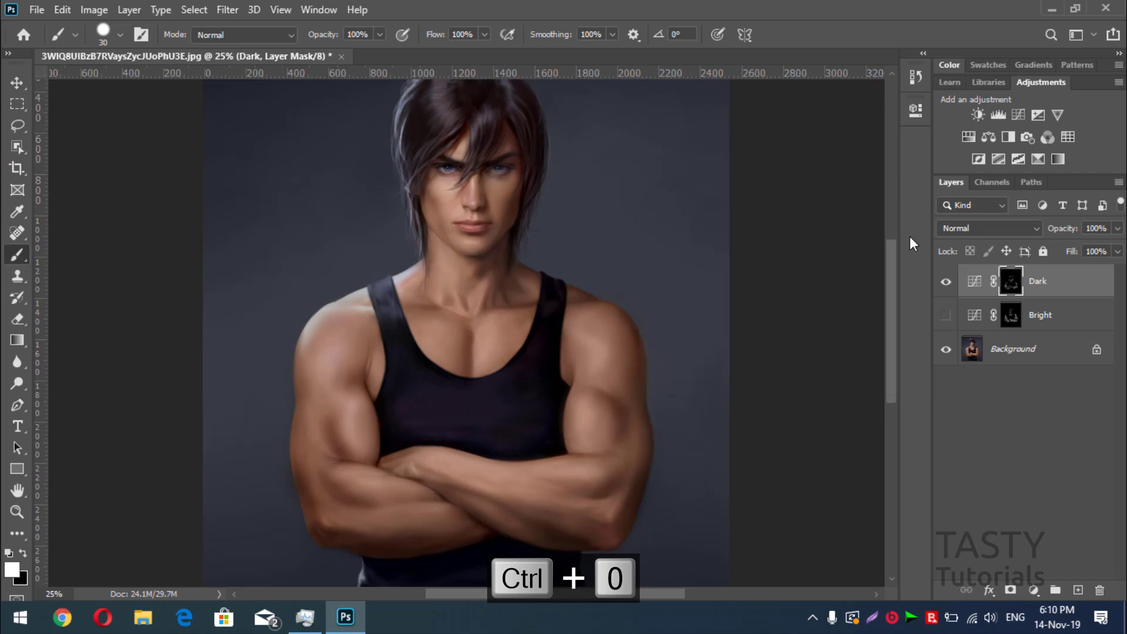
{"action": "left_click", "coordinate": [946, 317]}
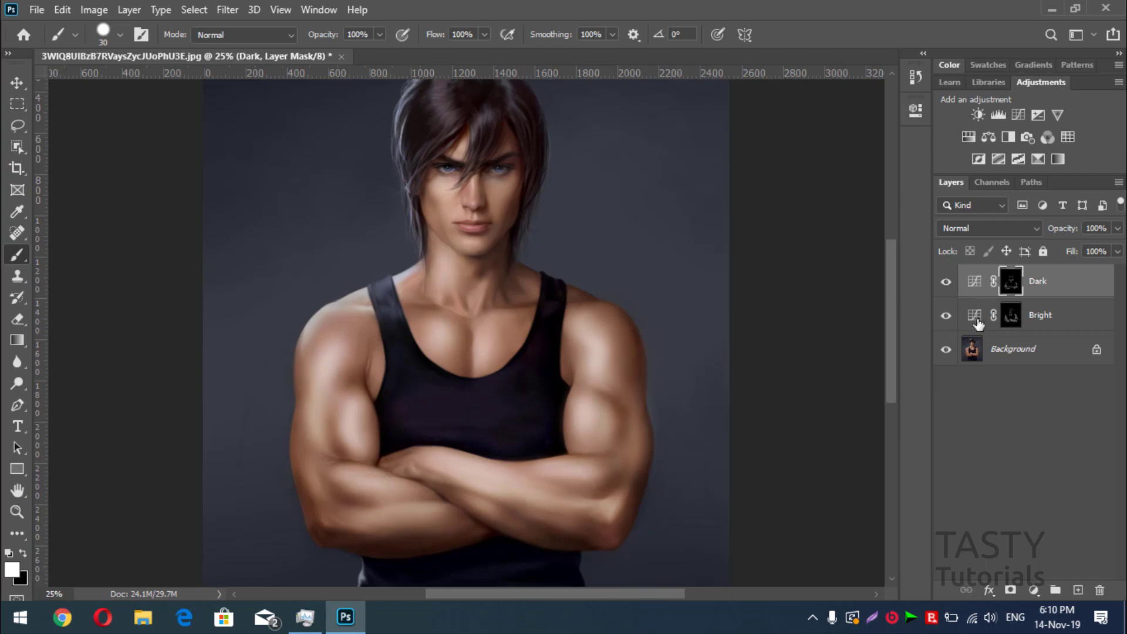
{"action": "left_click", "coordinate": [1055, 316], "text": "shift"}
{"action": "left_click", "coordinate": [988, 230]}
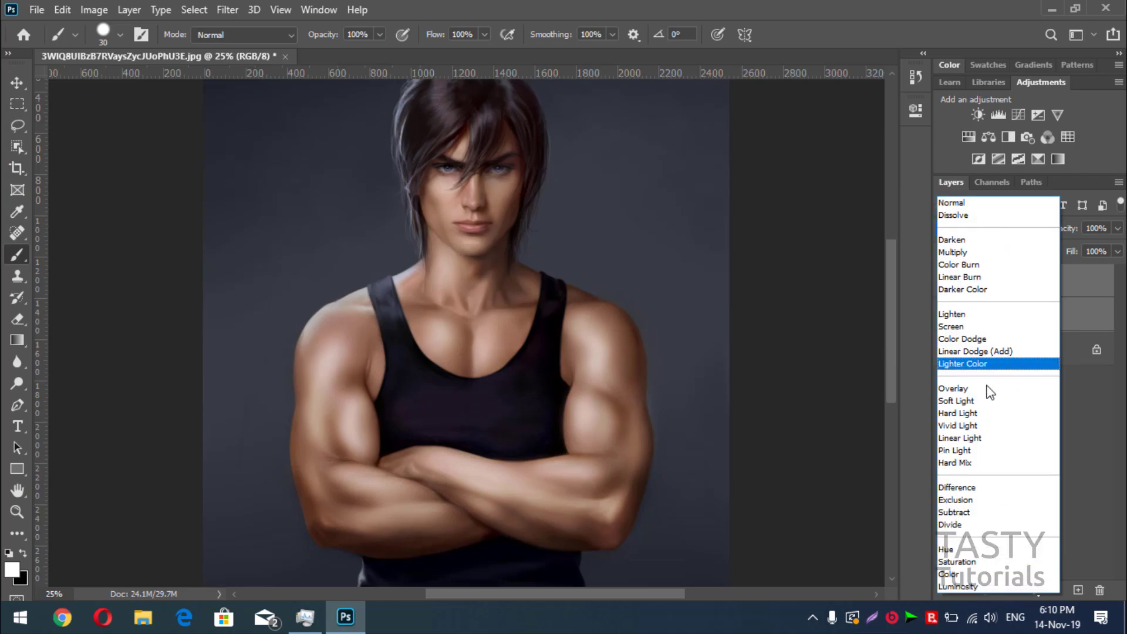
{"action": "left_click", "coordinate": [962, 586]}
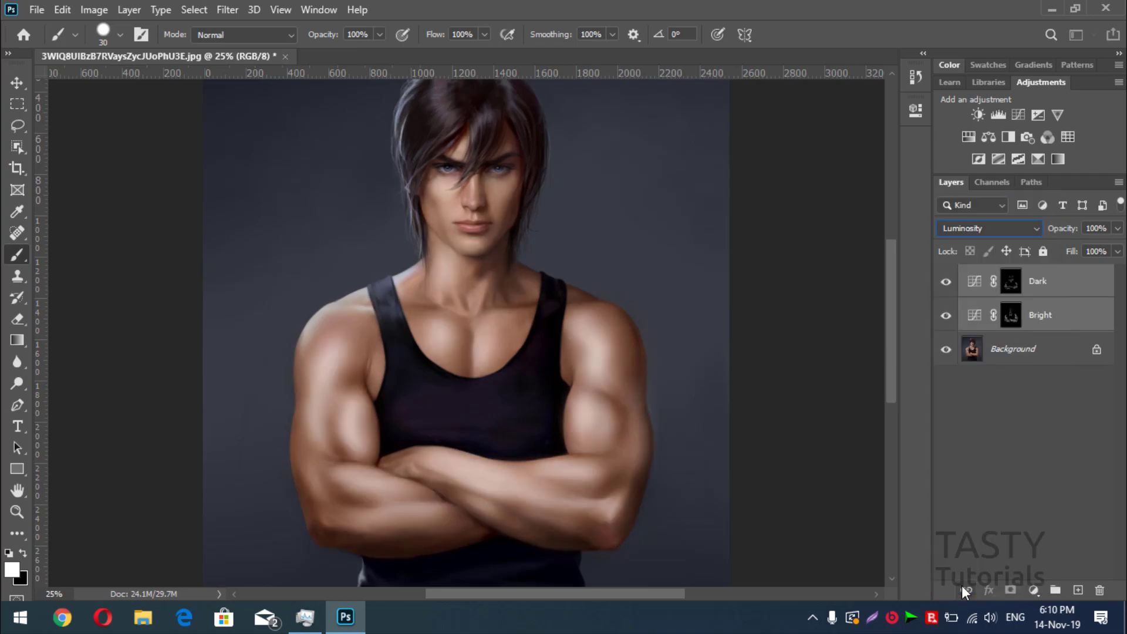
{"action": "left_click", "coordinate": [960, 453]}
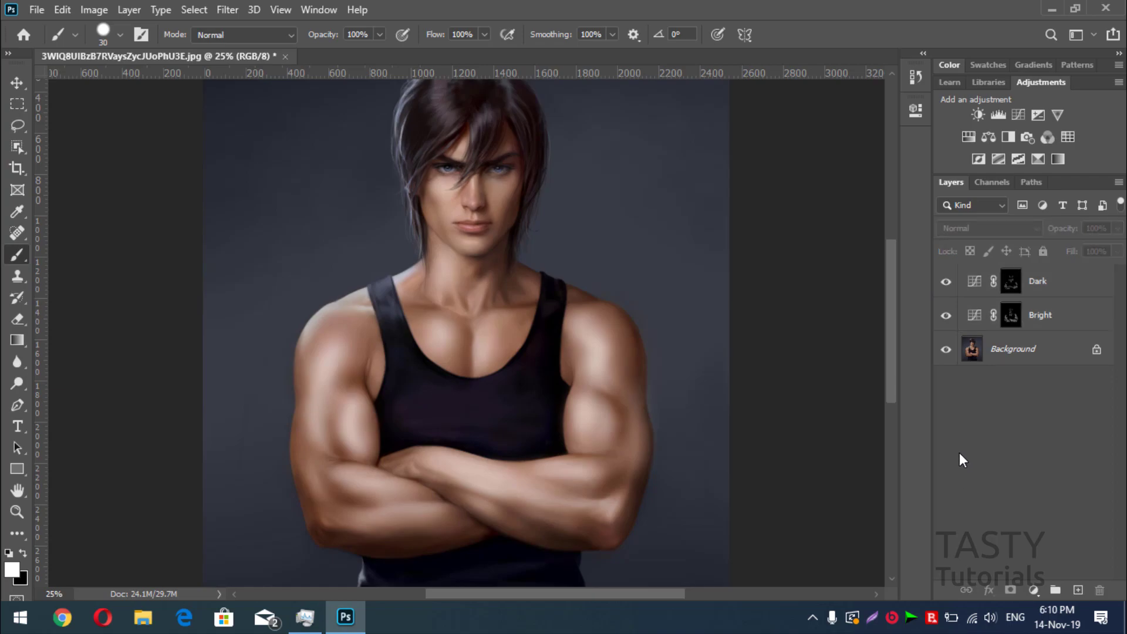
{"action": "left_click", "coordinate": [946, 315]}
- Toggle the Bright layer to compare the shading, then fit the whole portrait on screen
{"action": "left_click", "coordinate": [946, 315]}
{"action": "key", "text": "ctrl+0"}
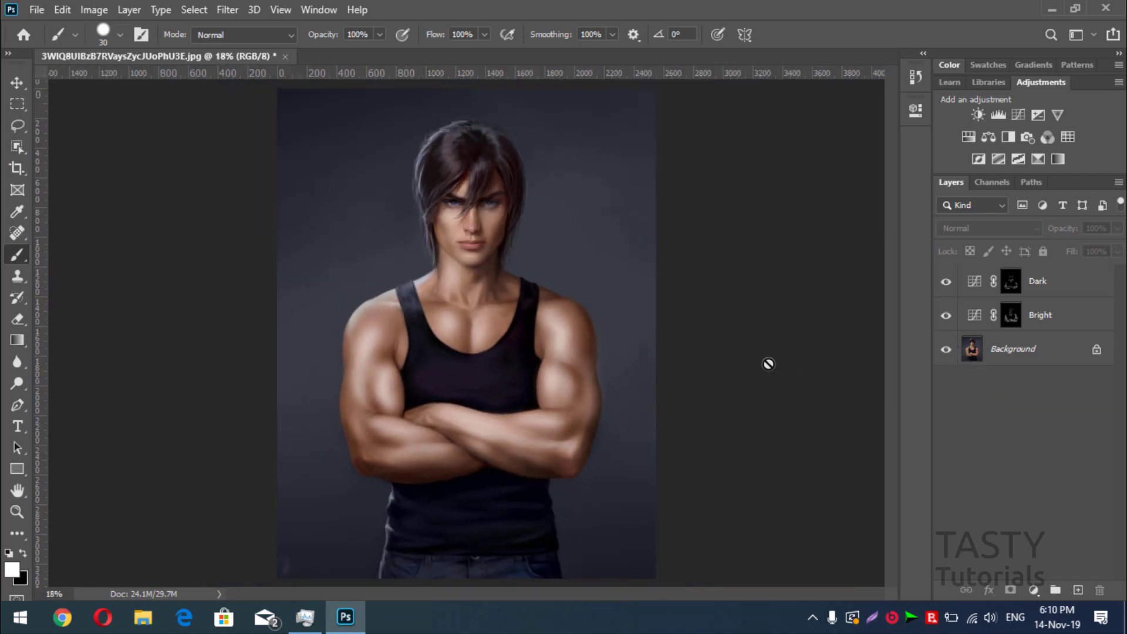